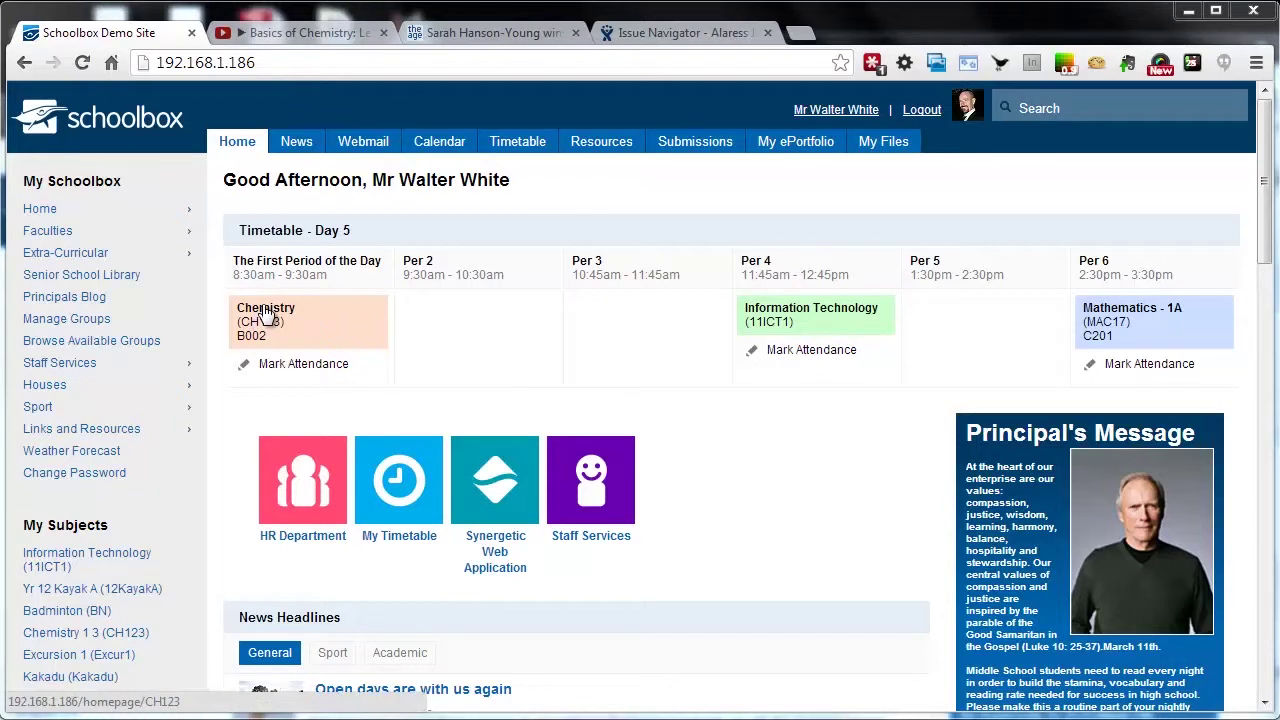
Step: Open Chemistry 1 3 (CH123) from the timetable and scroll through its summary and Social Stream
click(265, 313)
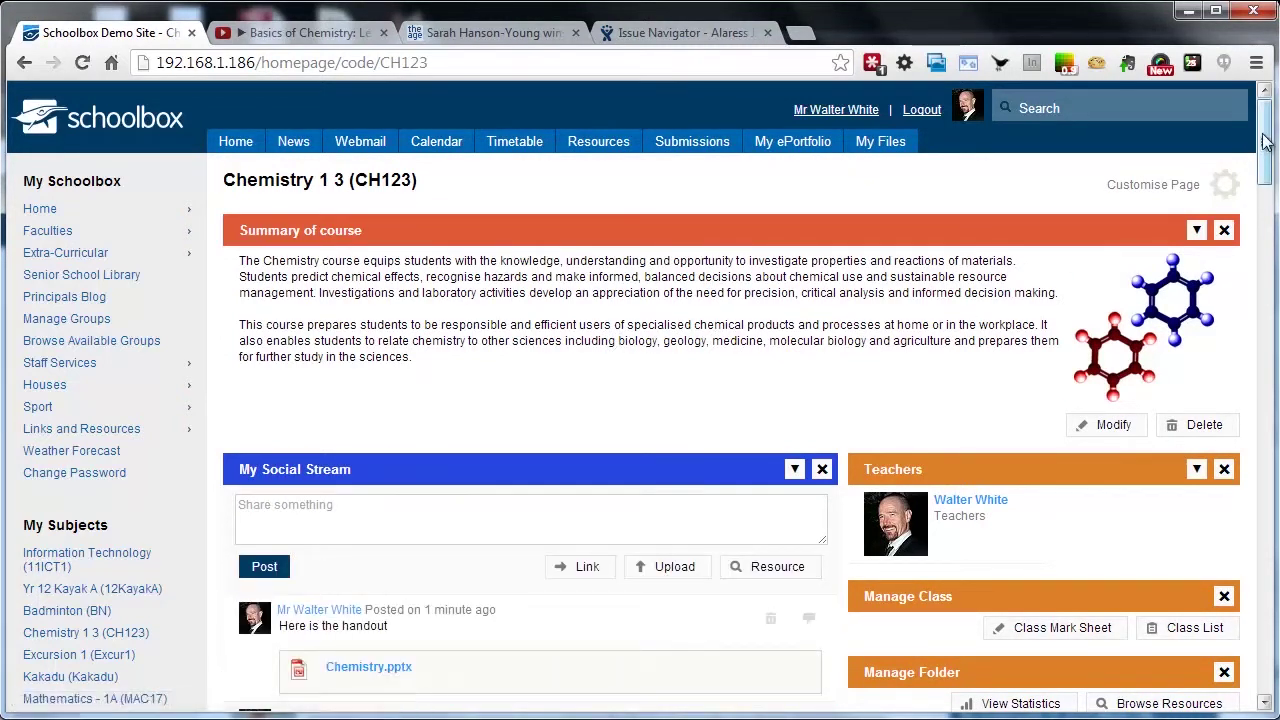
drag(1266, 137, 1240, 160)
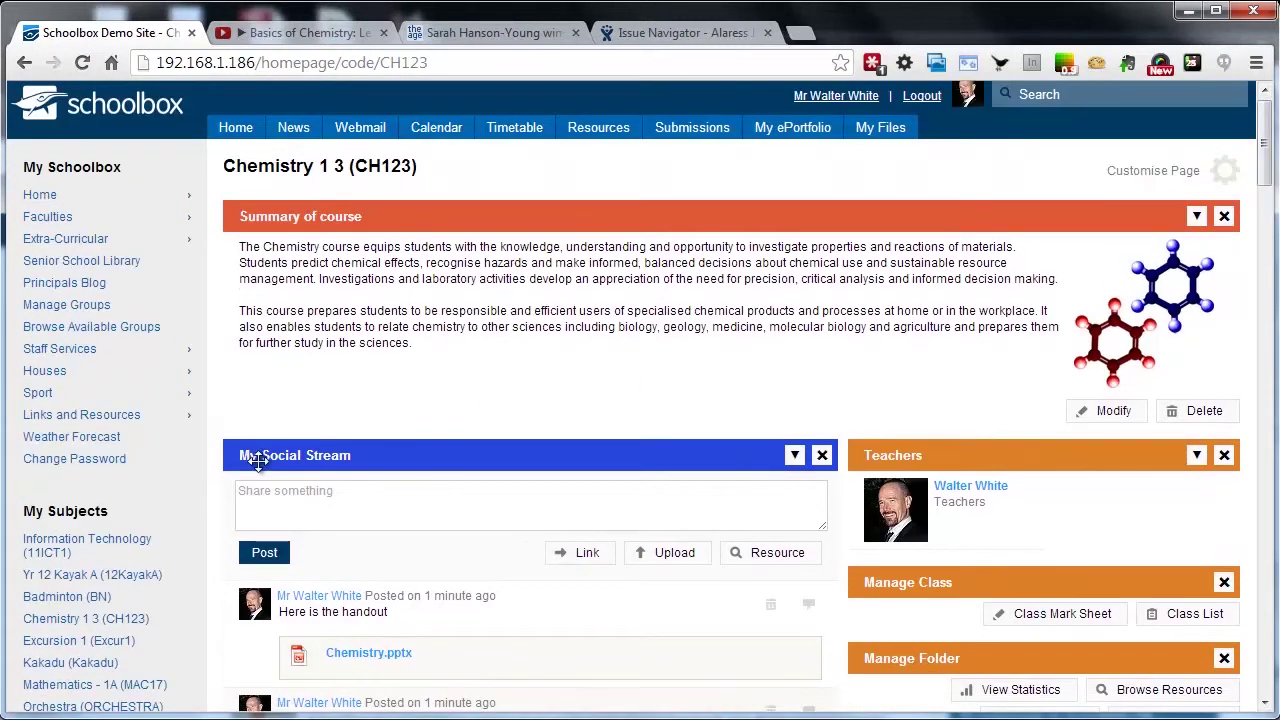
scroll(253, 457, down, 2)
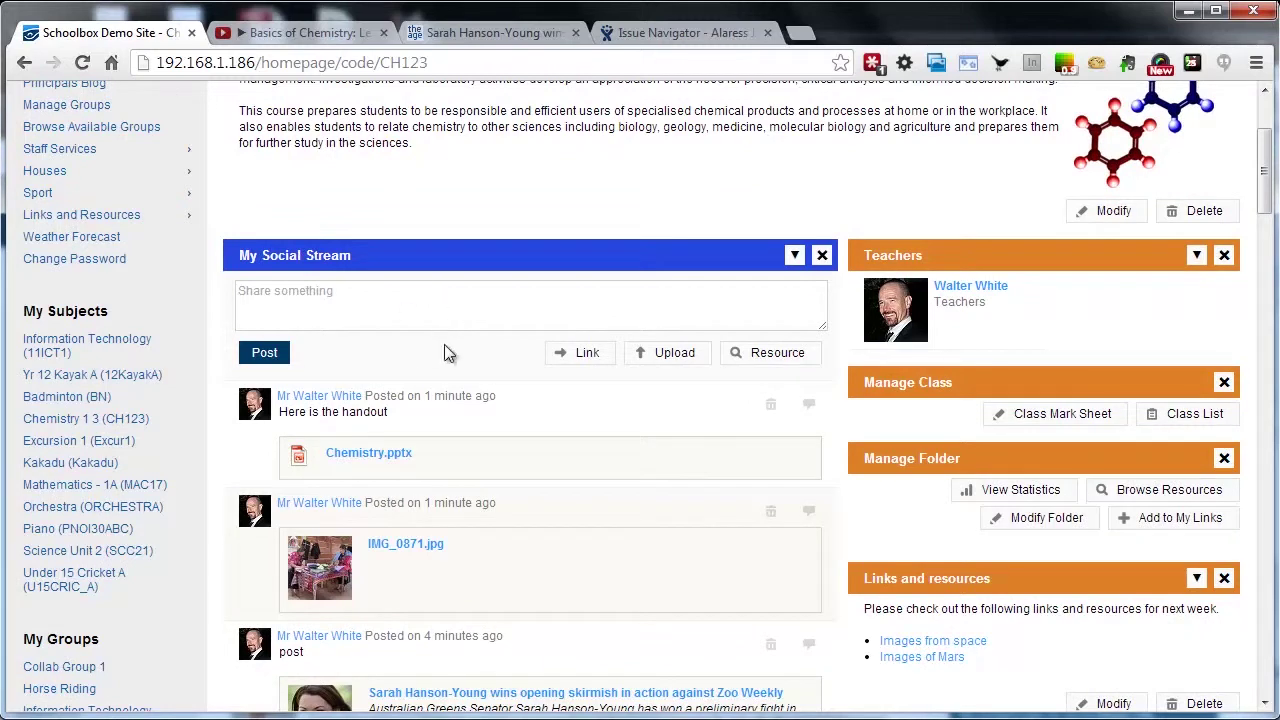
scroll(451, 354, up, 2)
Step: Browse the Collaboration (8) components, including Social Stream, in Customise Page, then close customisation
click(1150, 186)
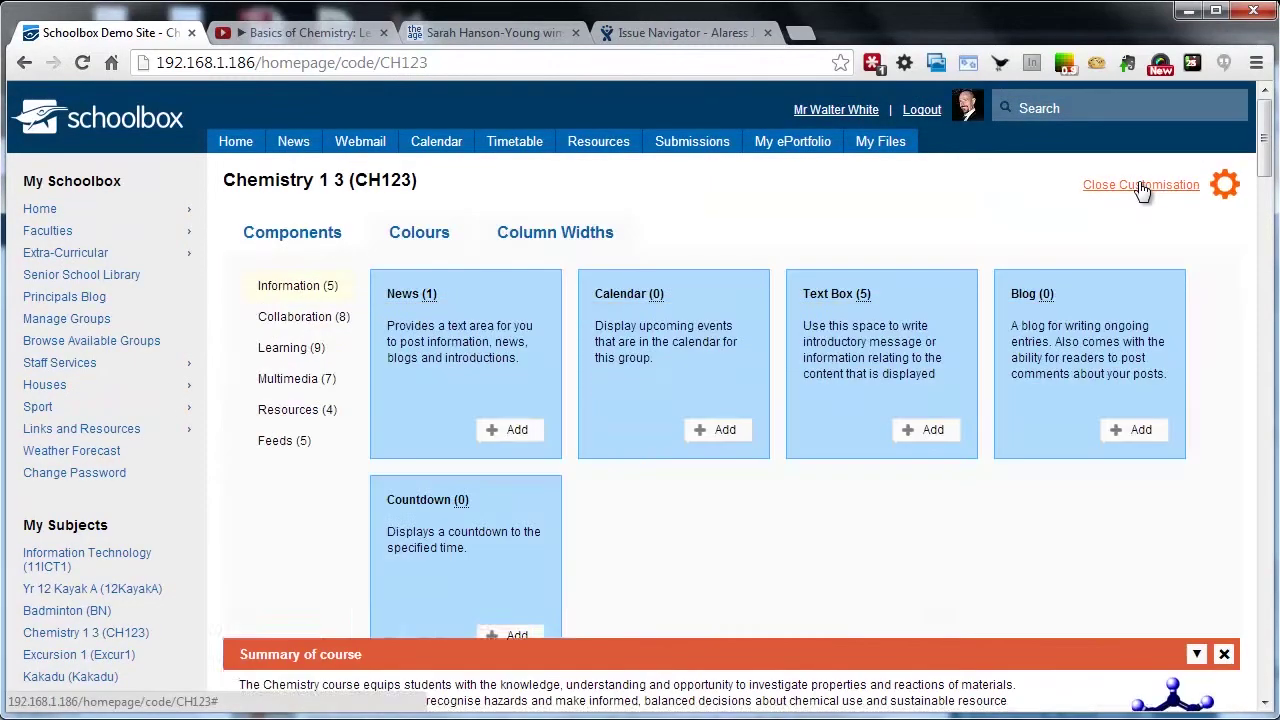
click(302, 320)
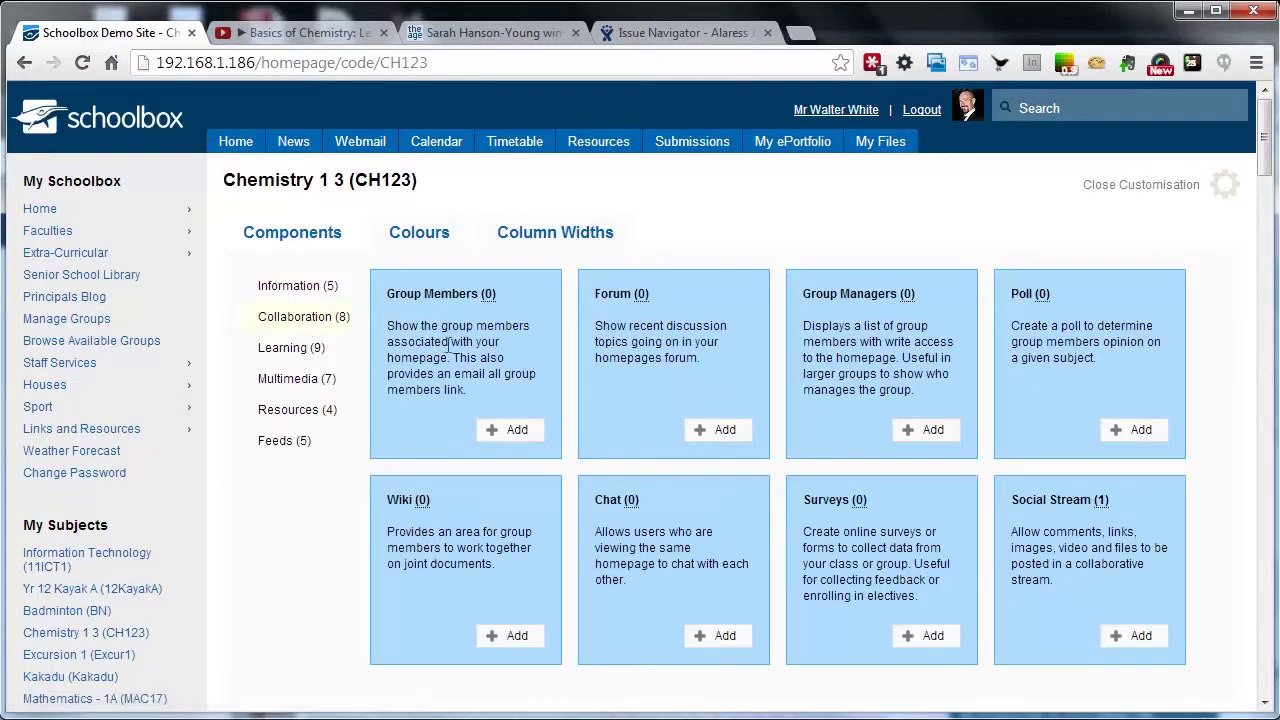
scroll(900, 476, down, 1)
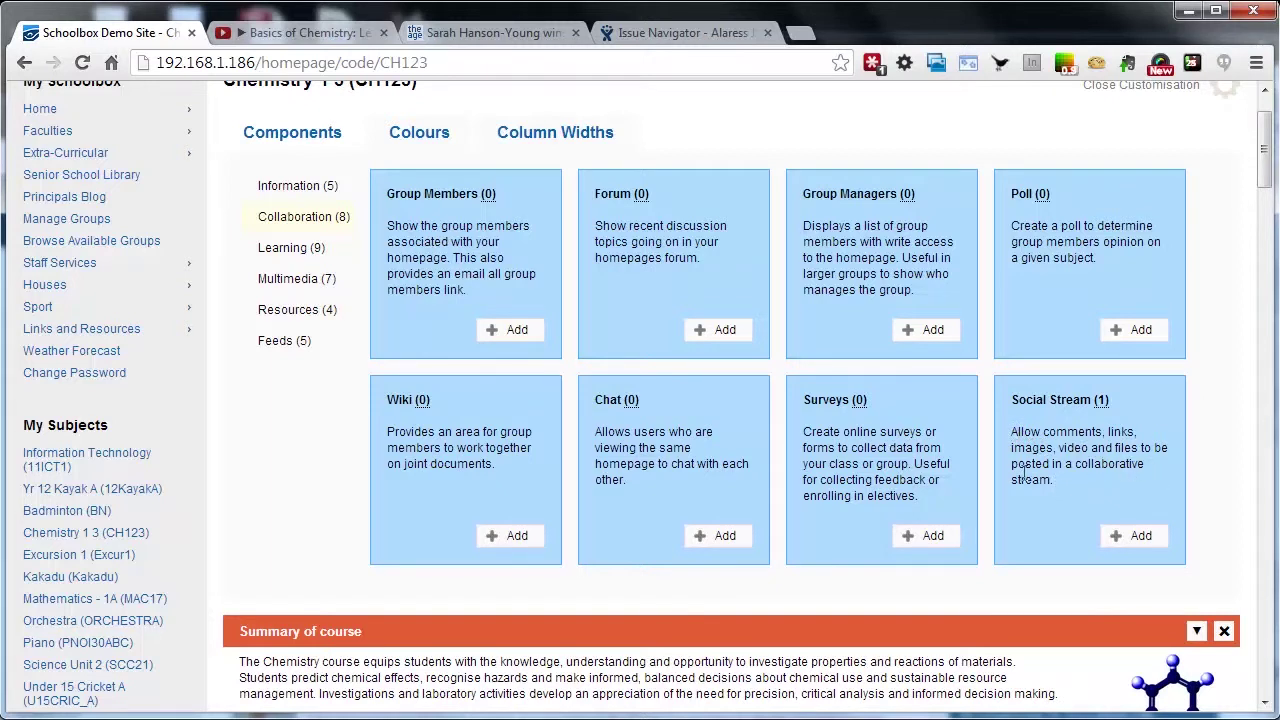
scroll(1155, 250, up, 2)
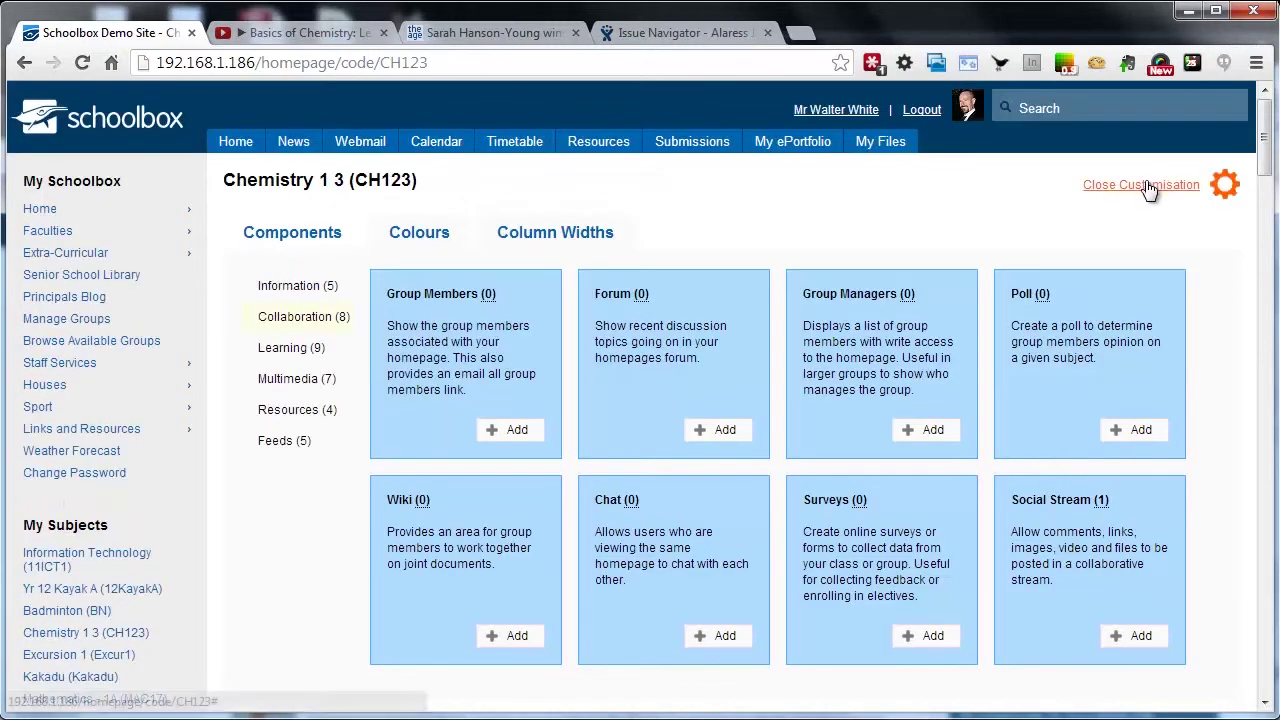
click(1150, 184)
Step: Review the stream posts: Chemistry.pptx handout, IMG_0871.jpg, news article and chemistry video
drag(1268, 163, 1270, 190)
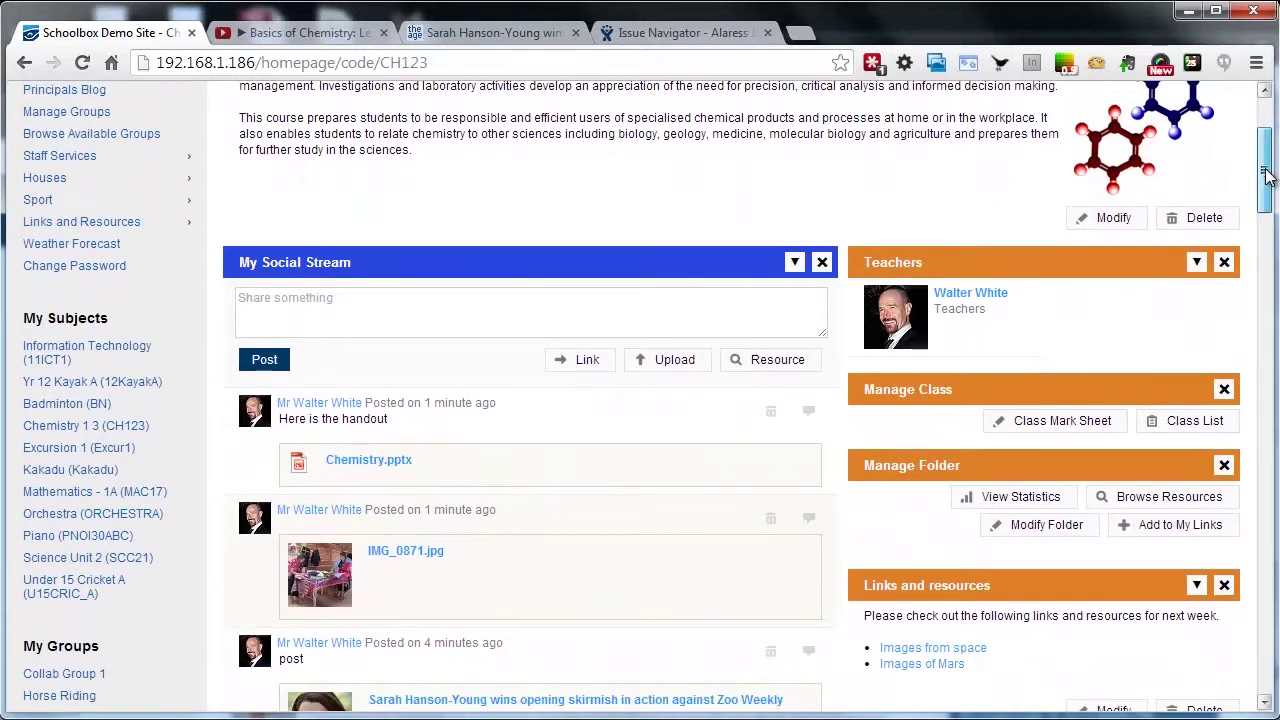
scroll(1270, 190, down, 1)
drag(1268, 187, 1270, 191)
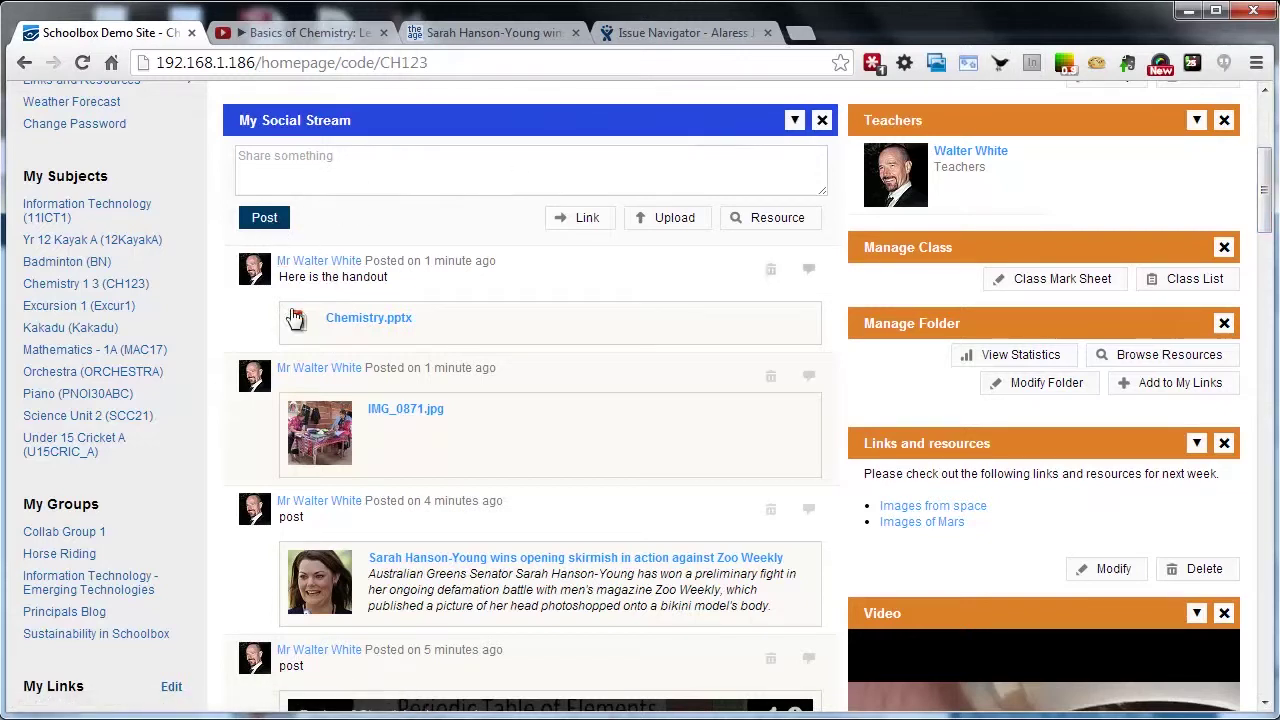
scroll(365, 420, down, 3)
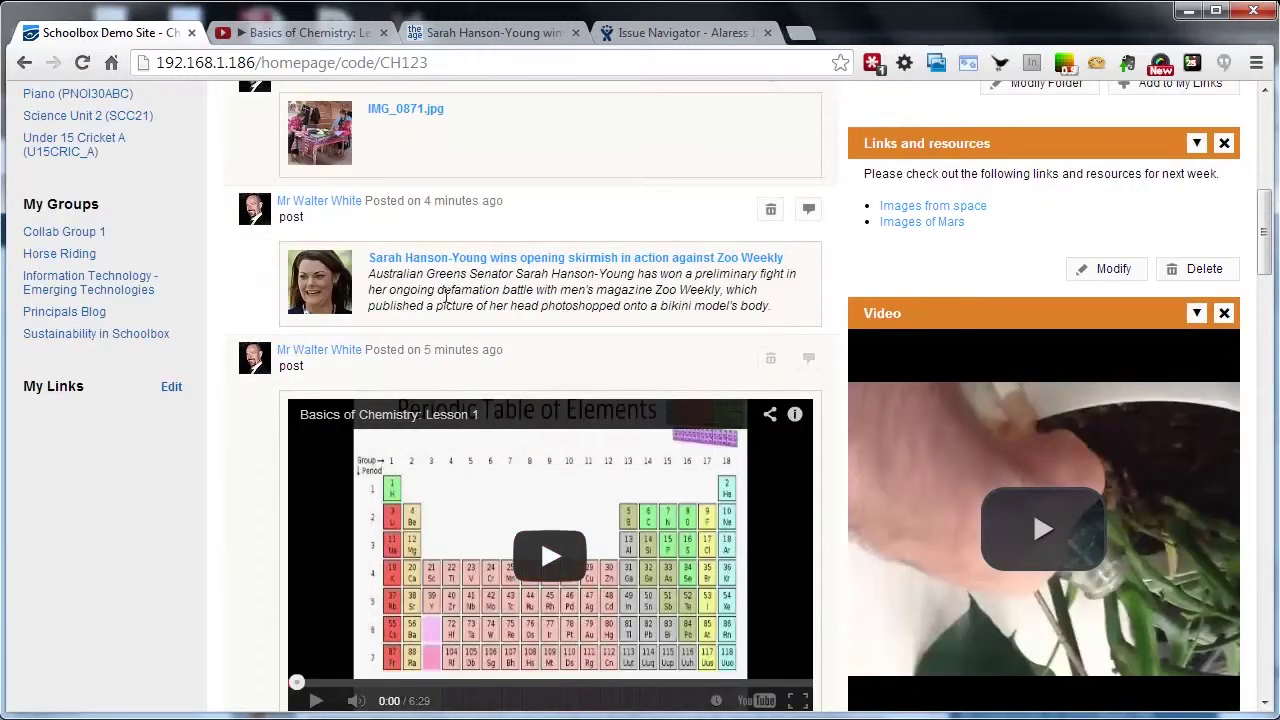
scroll(352, 288, up, 2)
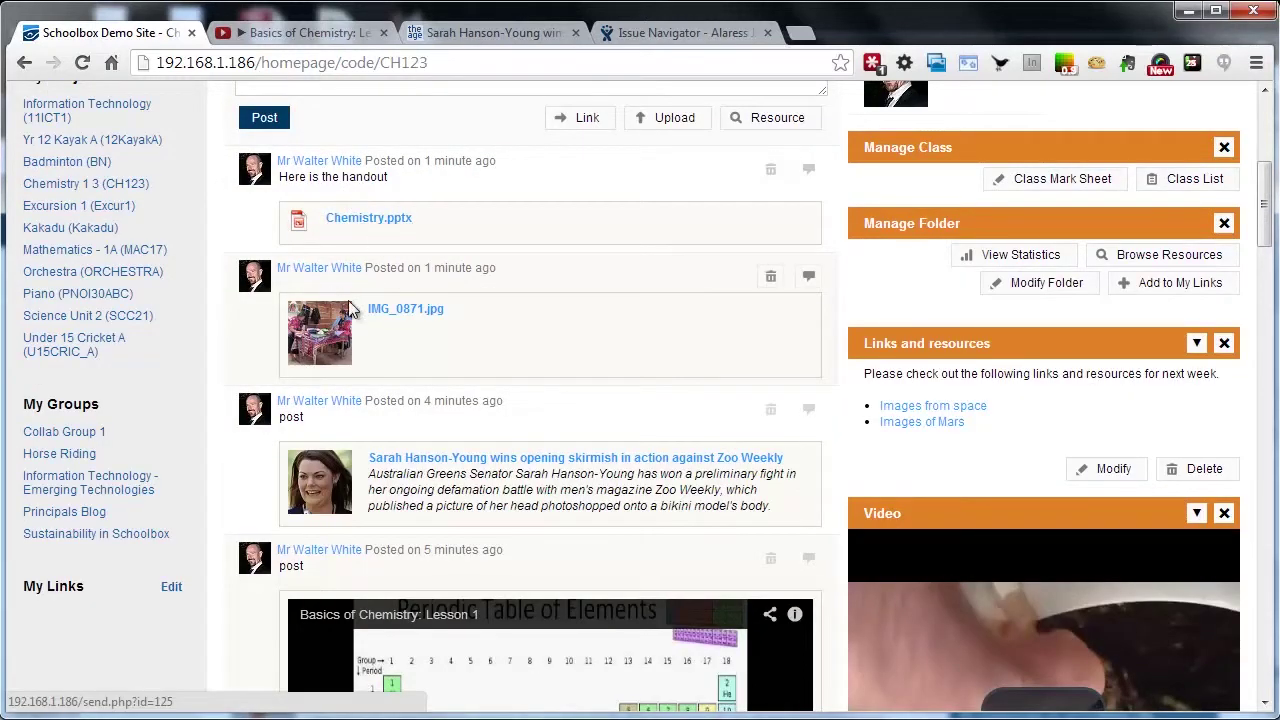
scroll(317, 240, up, 1)
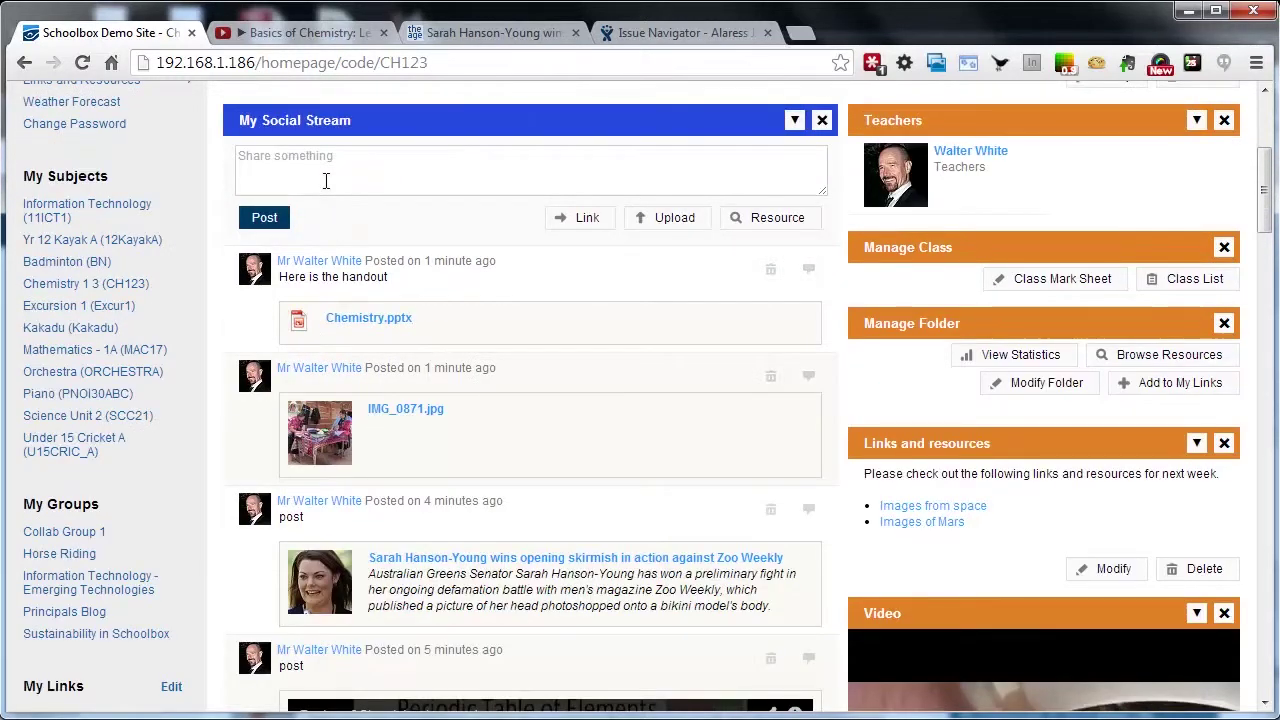
click(325, 181)
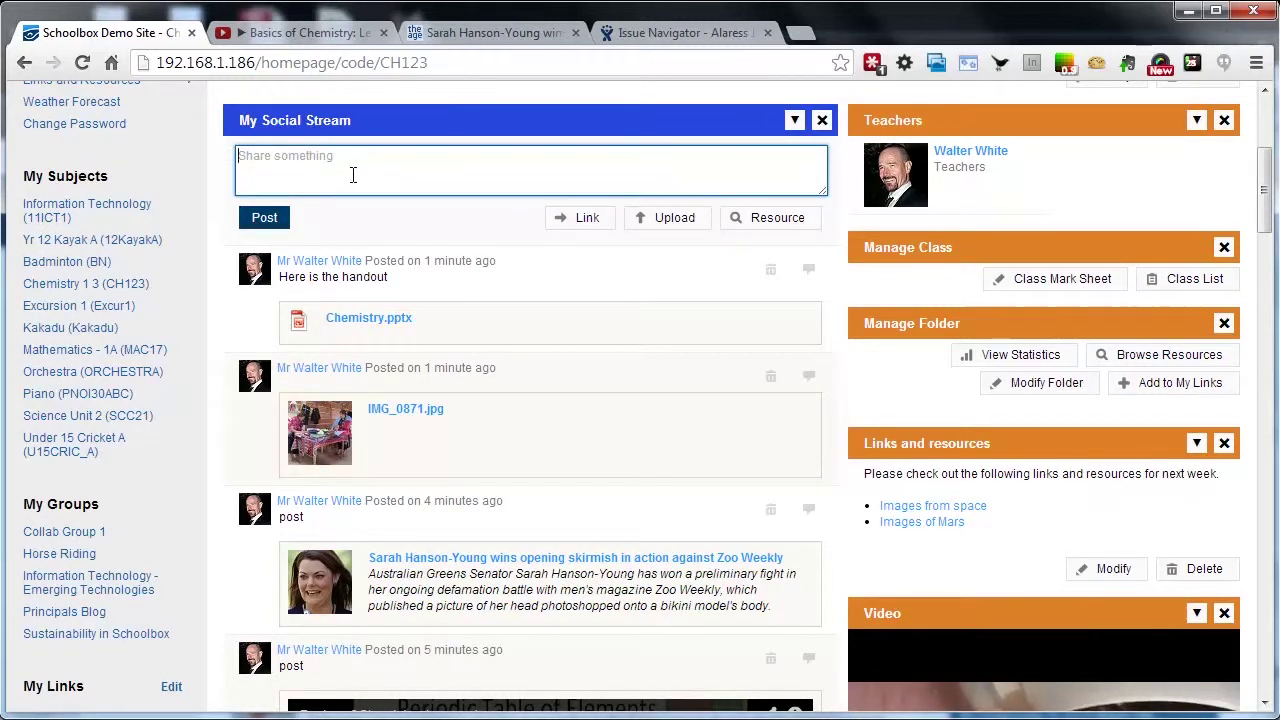
Step: Draft a stream post reading 'Whatch this video' and try the Link and file-upload attachment options
text(W)
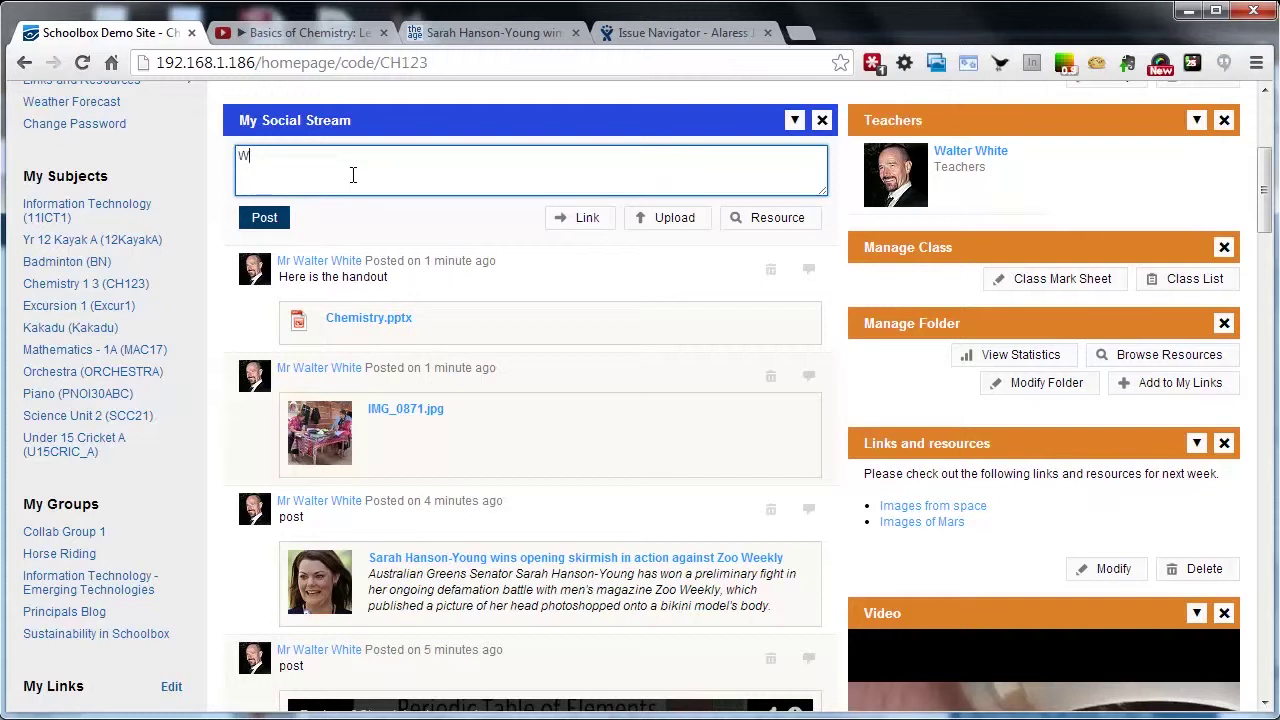
text(hatch this video)
click(591, 224)
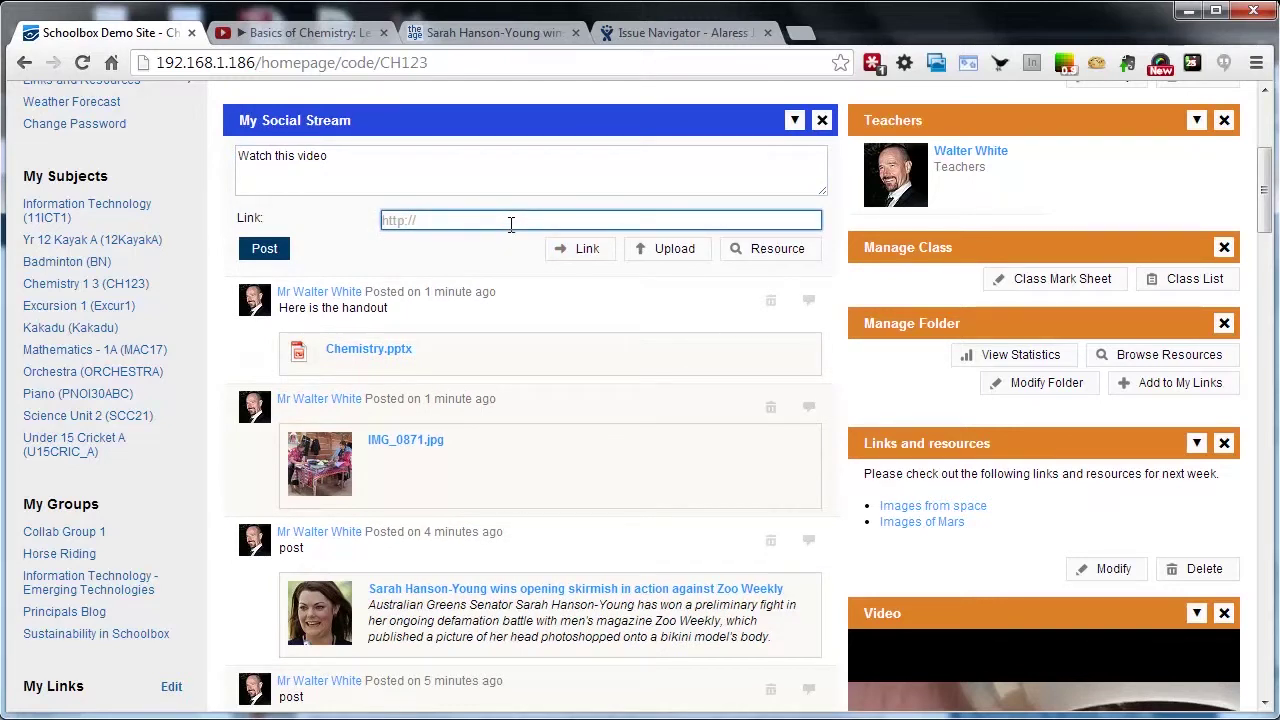
scroll(505, 400, down, 2)
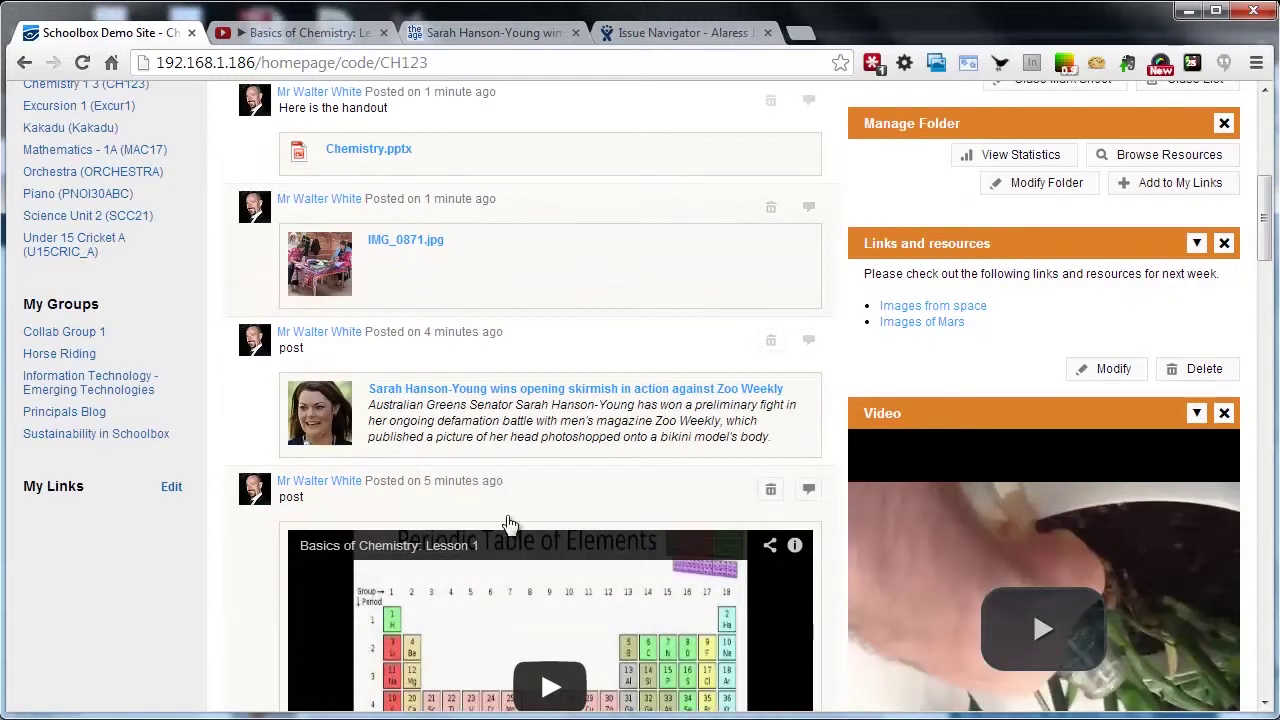
scroll(772, 566, up, 3)
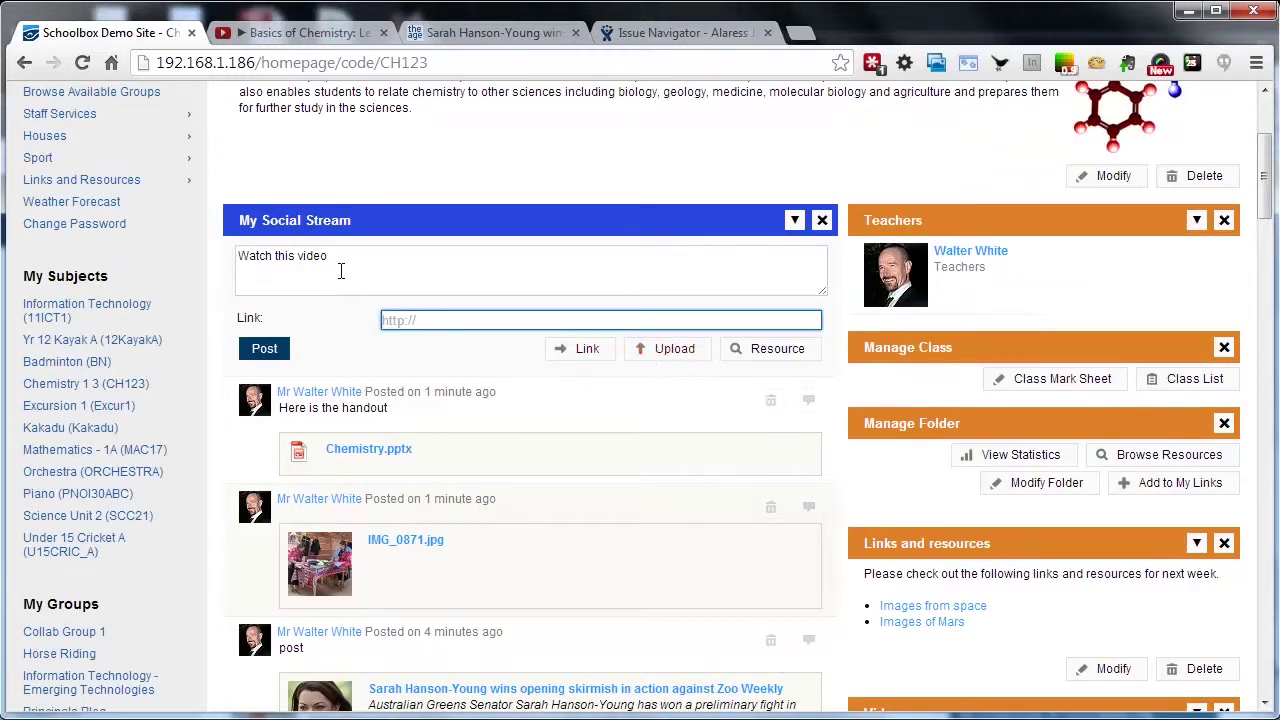
click(657, 350)
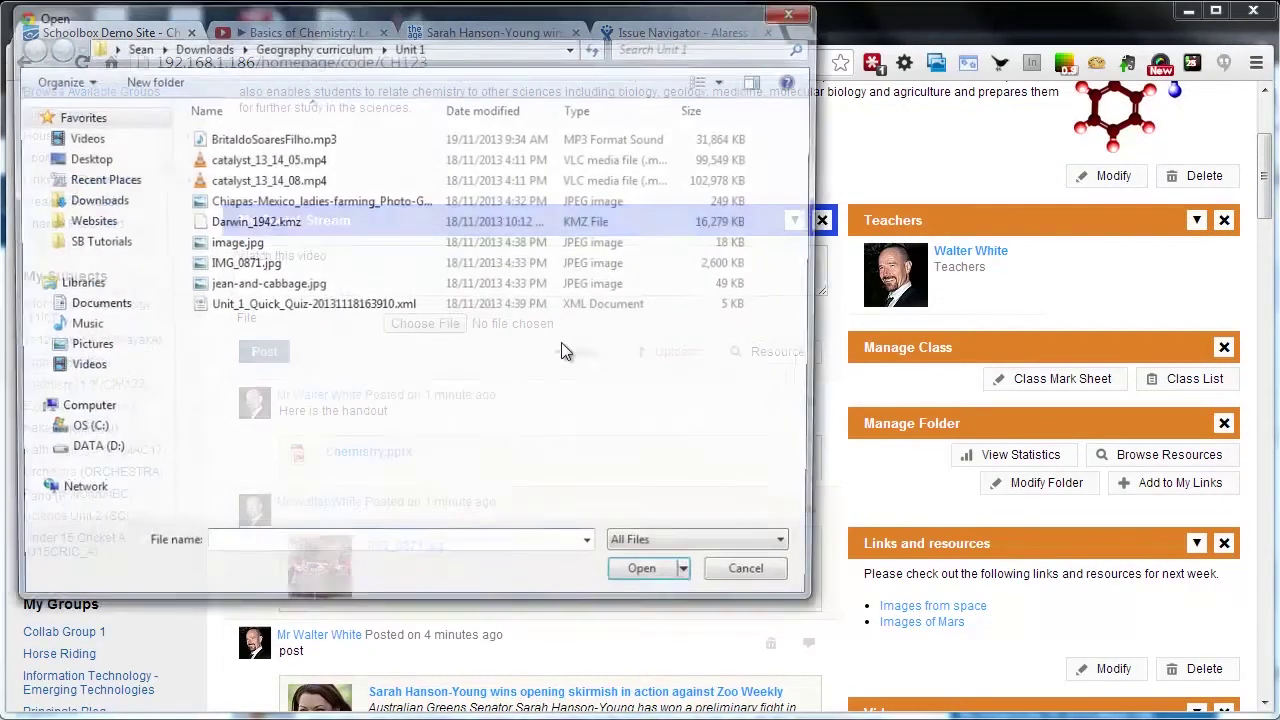
Step: Attach the Chemistry.pptx course resource instead of IMG_0871.jpg and publish the 'Watch this video' post
double_click(243, 265)
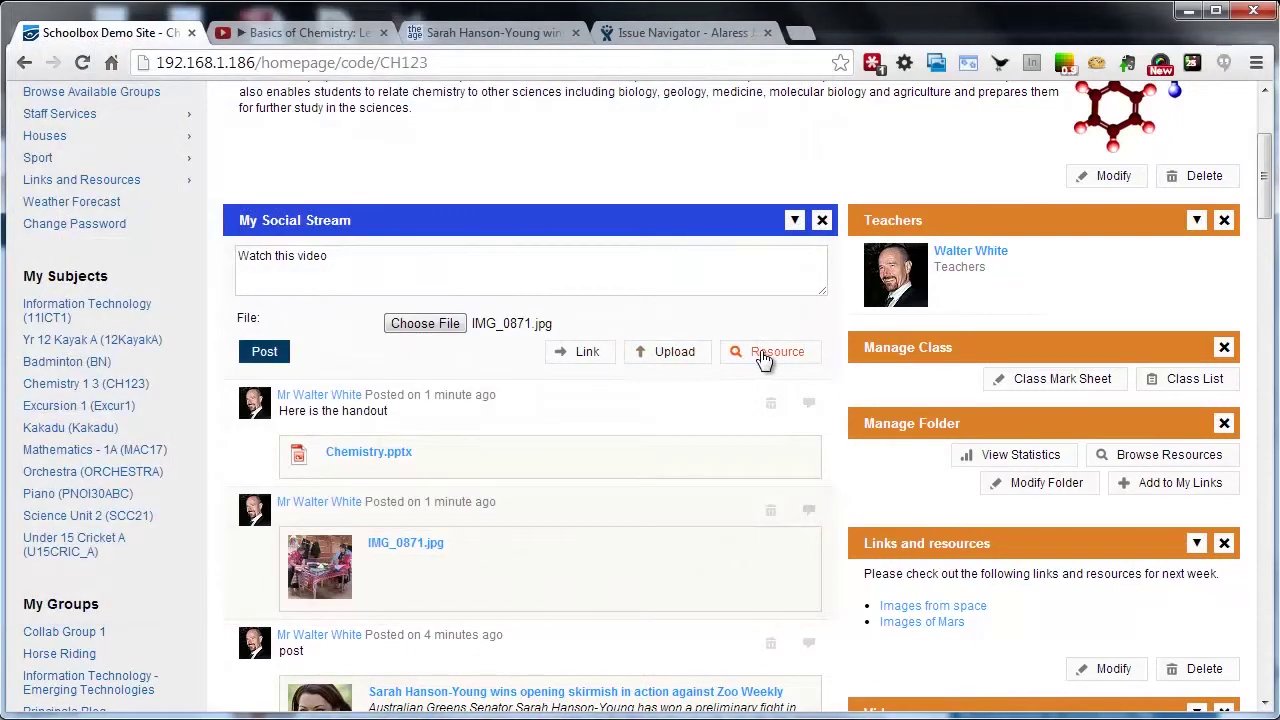
click(760, 351)
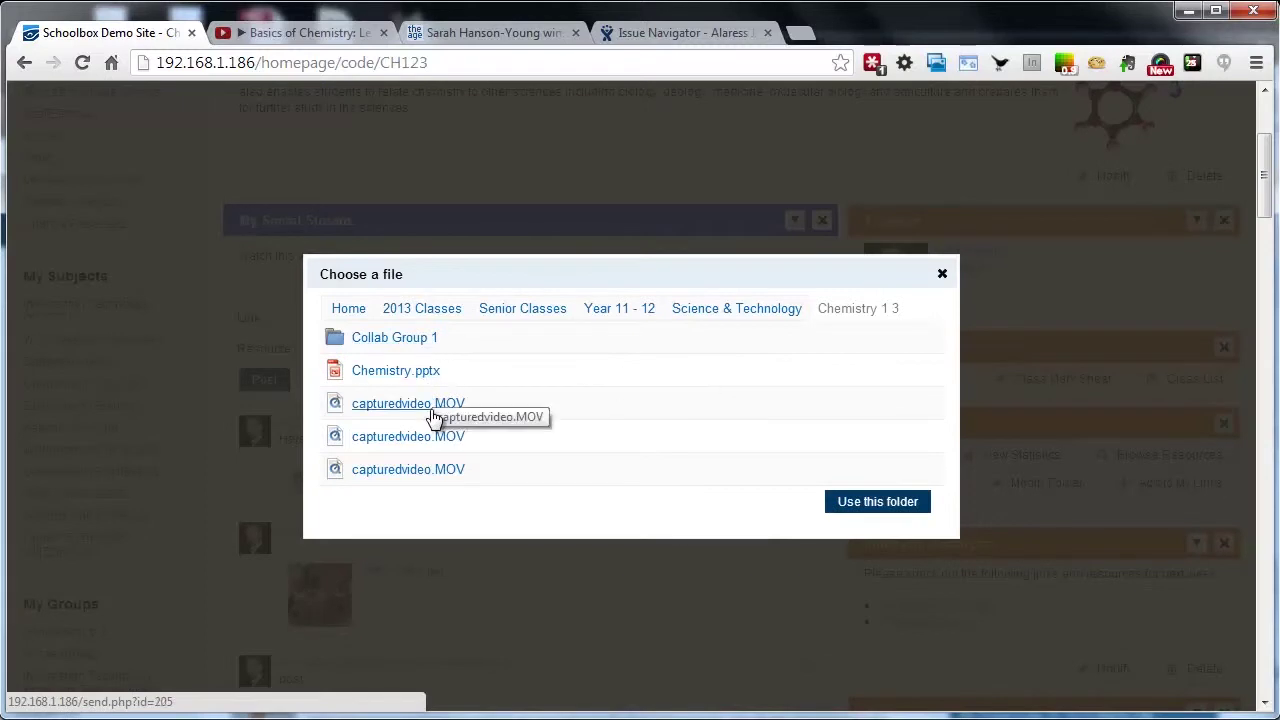
click(390, 372)
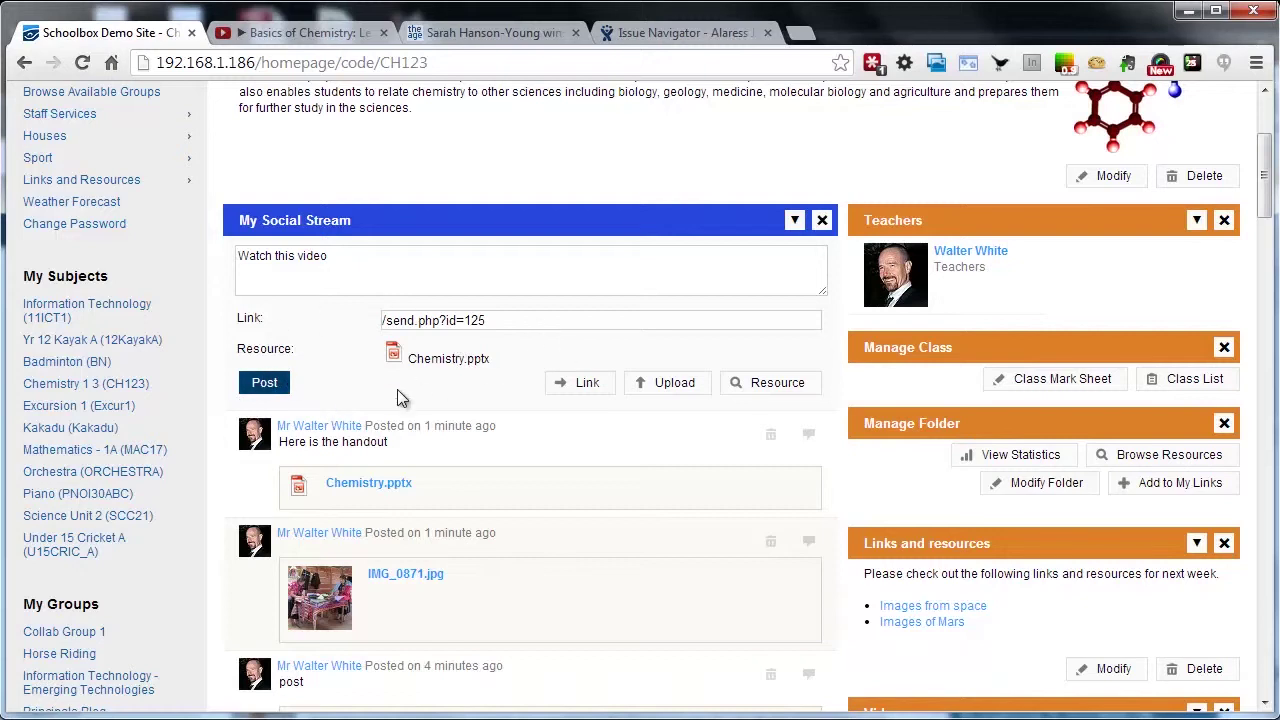
scroll(397, 398, down, 1)
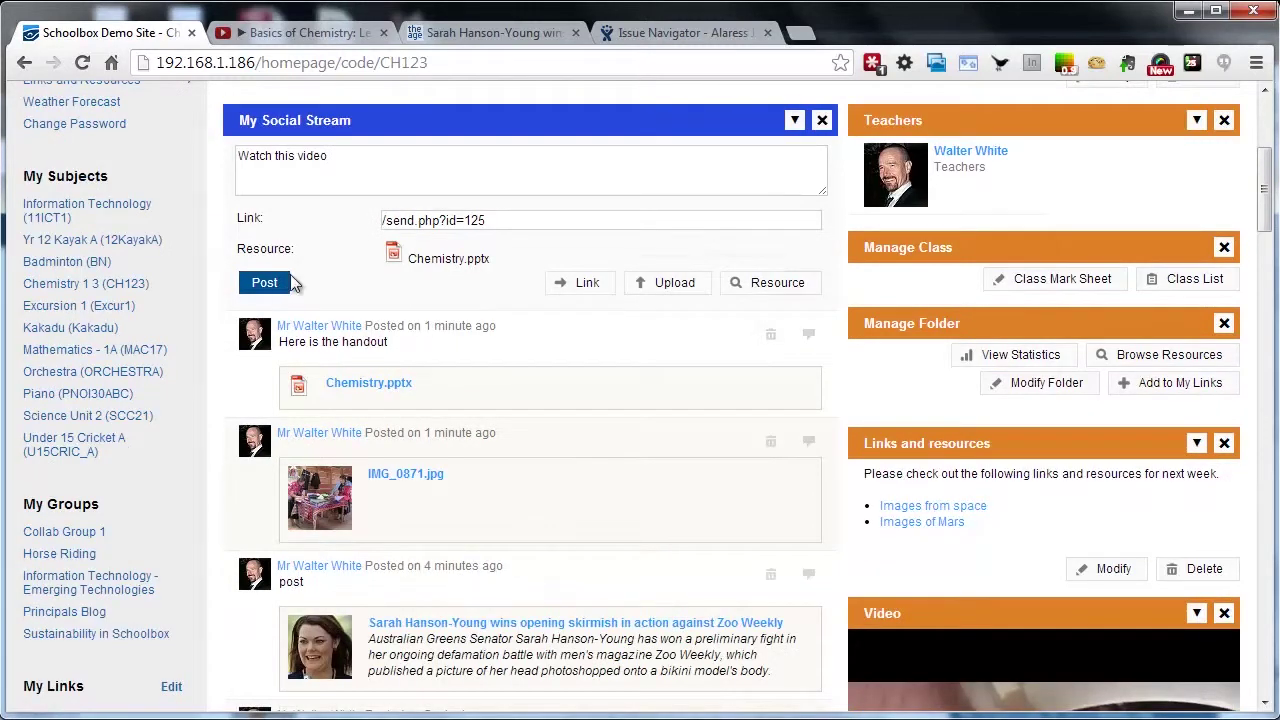
click(289, 283)
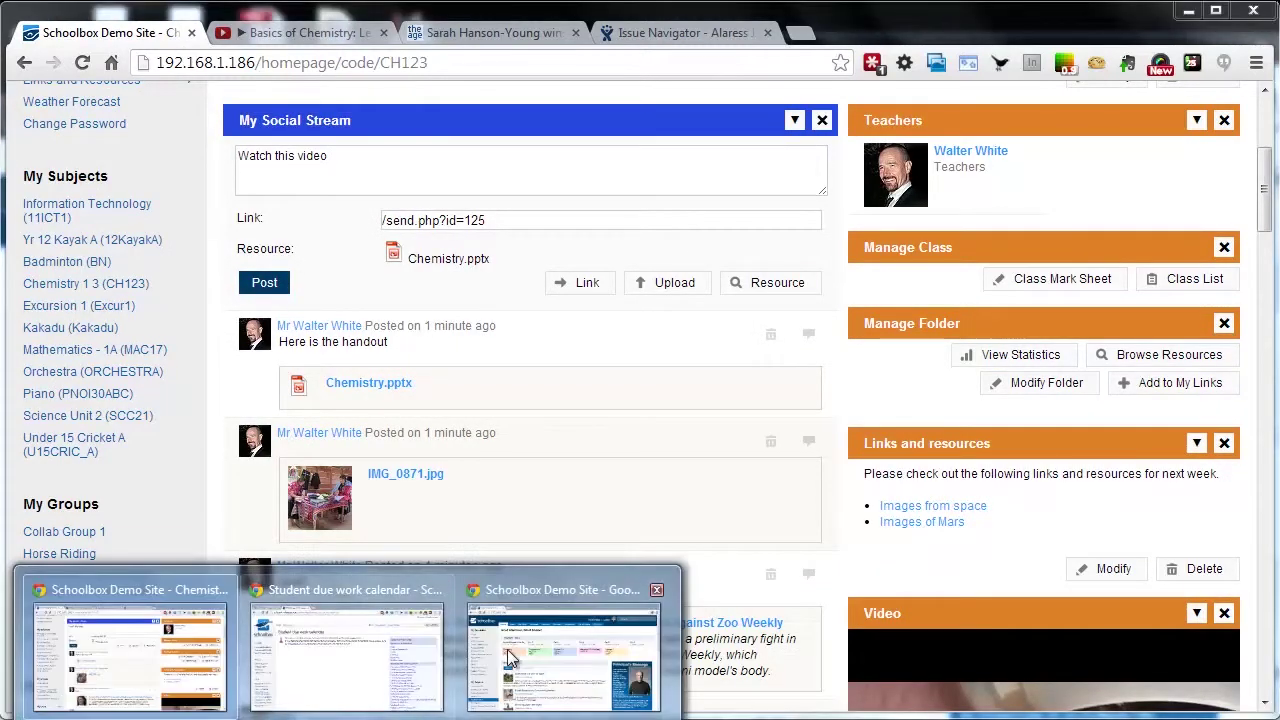
click(507, 649)
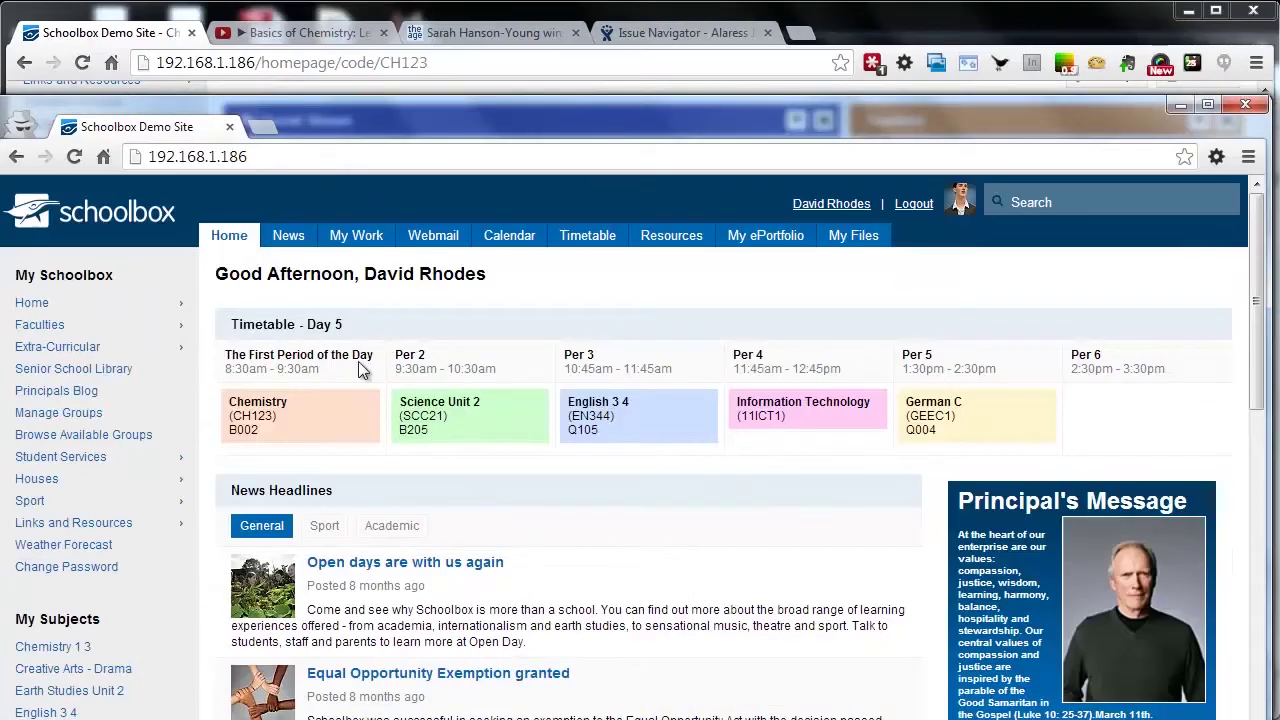
Step: Maximise the student's window and open Chemistry (CH123) from the home page timetable
double_click(290, 110)
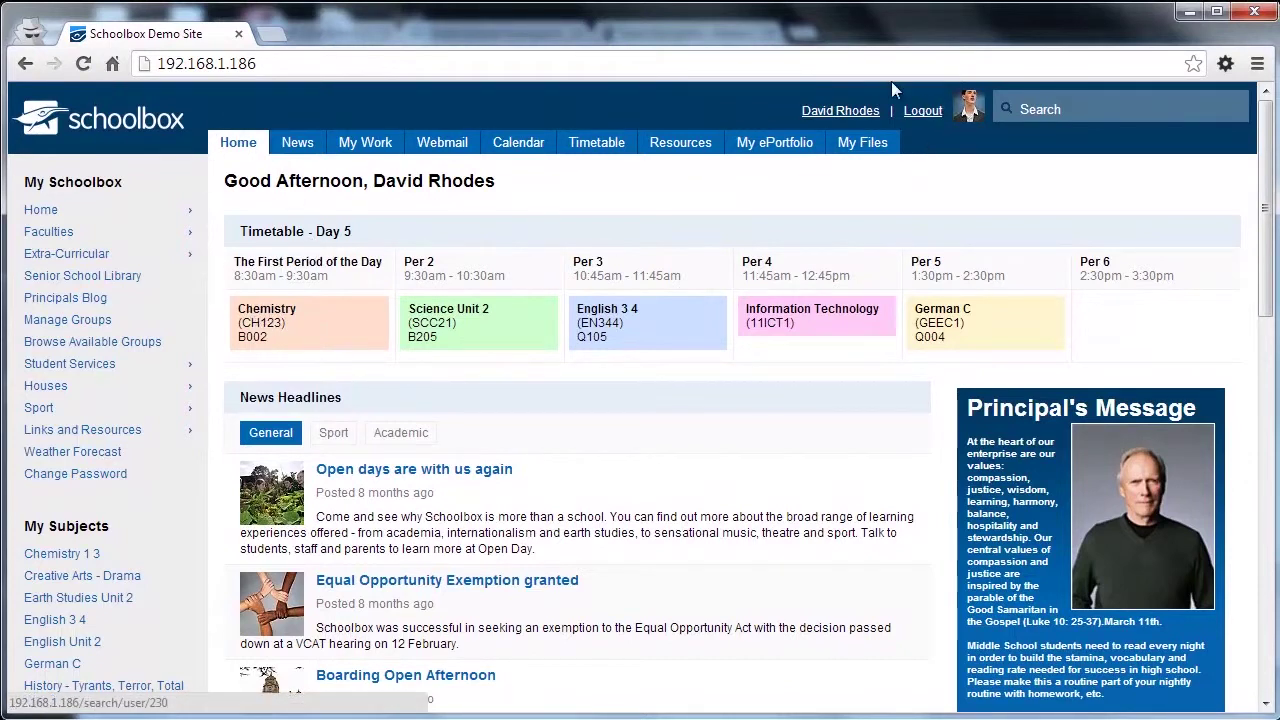
click(258, 316)
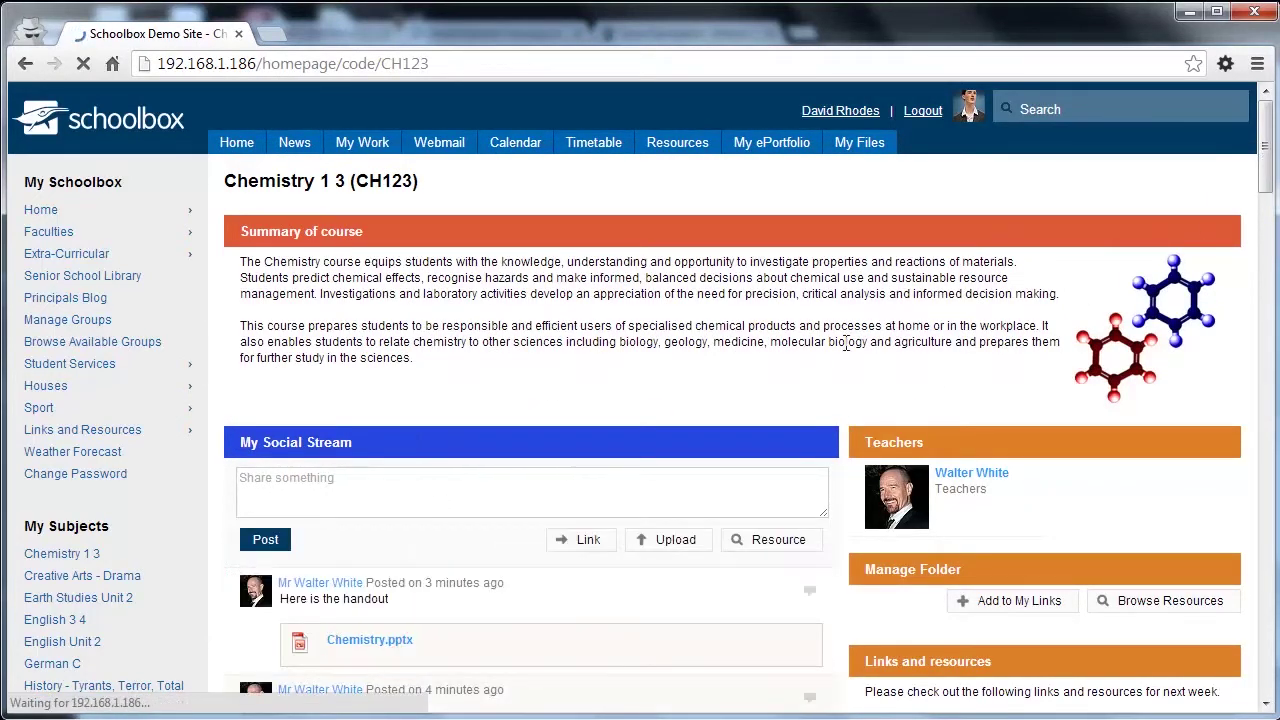
Step: Scroll down to My Social Stream and click into the Share something box
scroll(1272, 175, down, 3)
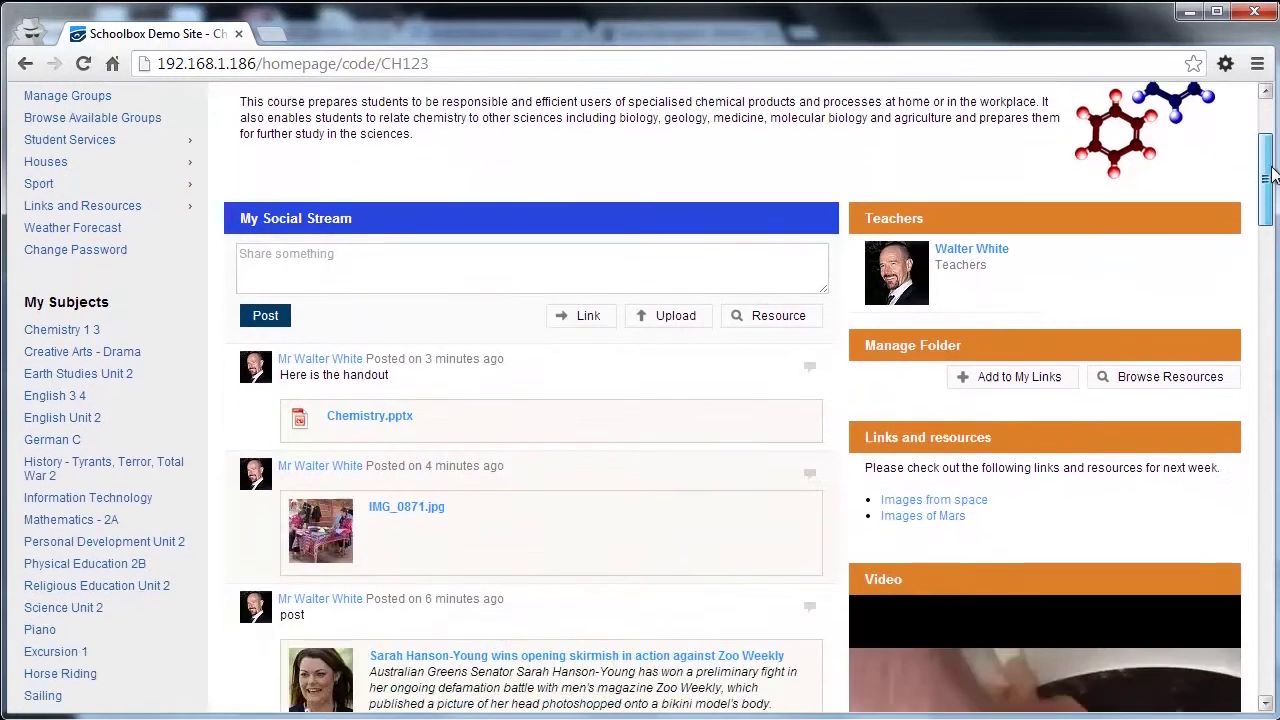
scroll(1272, 175, down, 1)
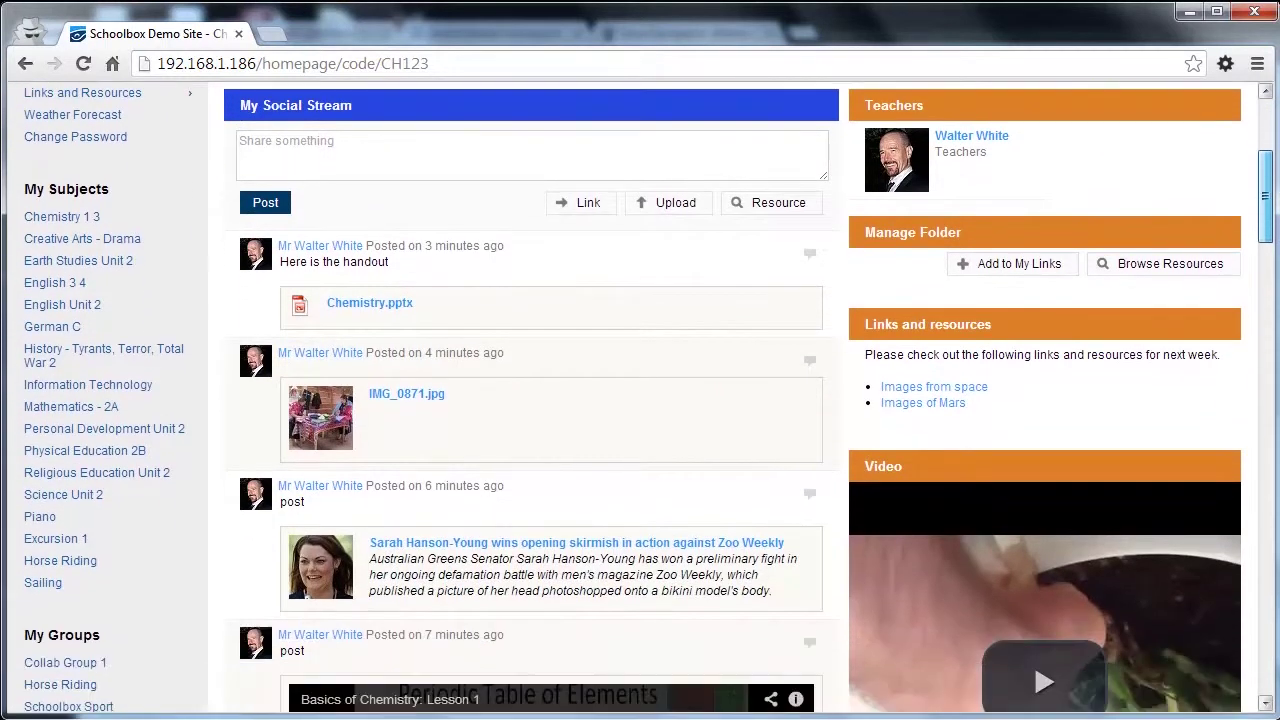
click(520, 149)
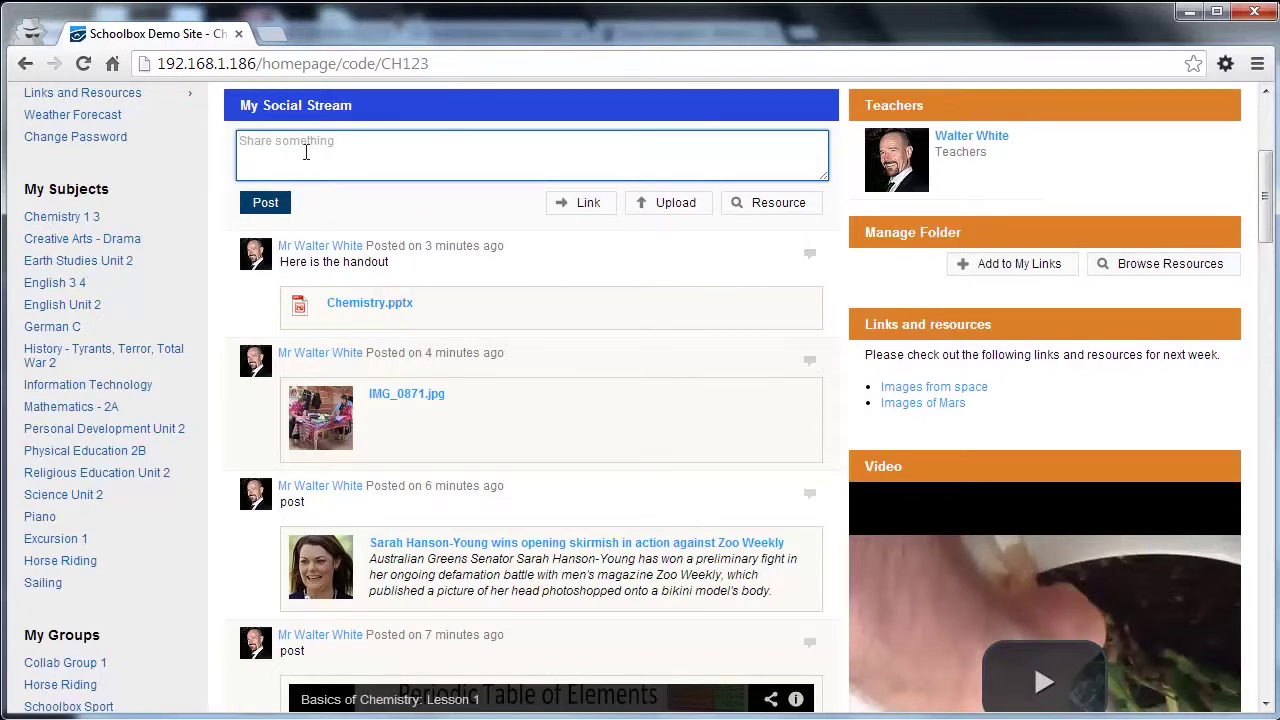
Step: Post 'That is great' with the Chiapas-Mexico_ladies-farming_Photo-Global-Exchange.jpg photo uploaded
text(That is great)
click(675, 202)
click(426, 208)
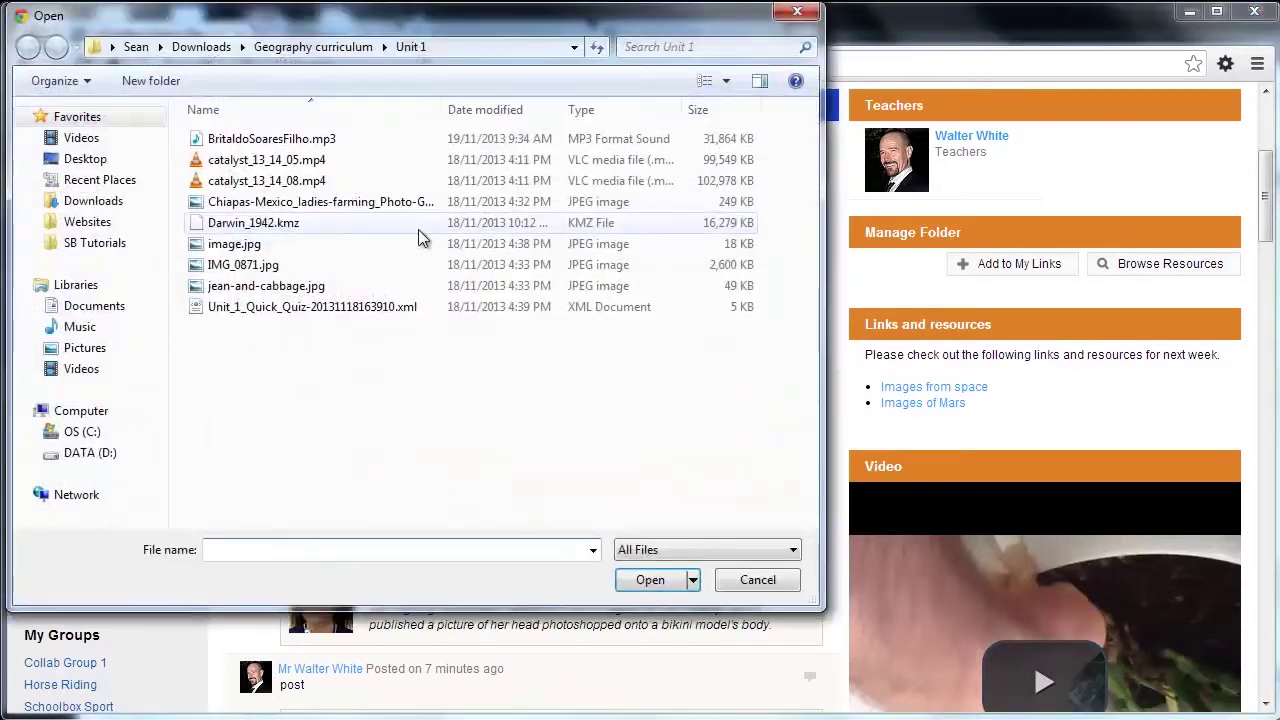
double_click(280, 204)
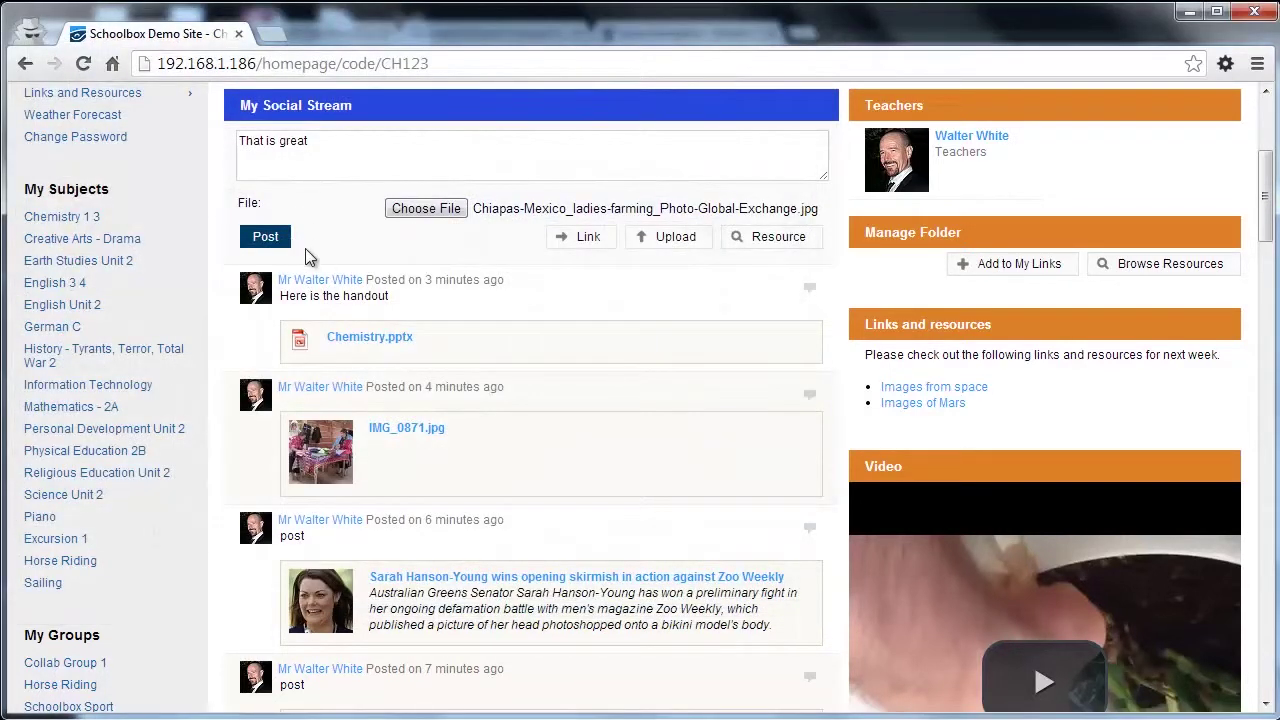
click(267, 245)
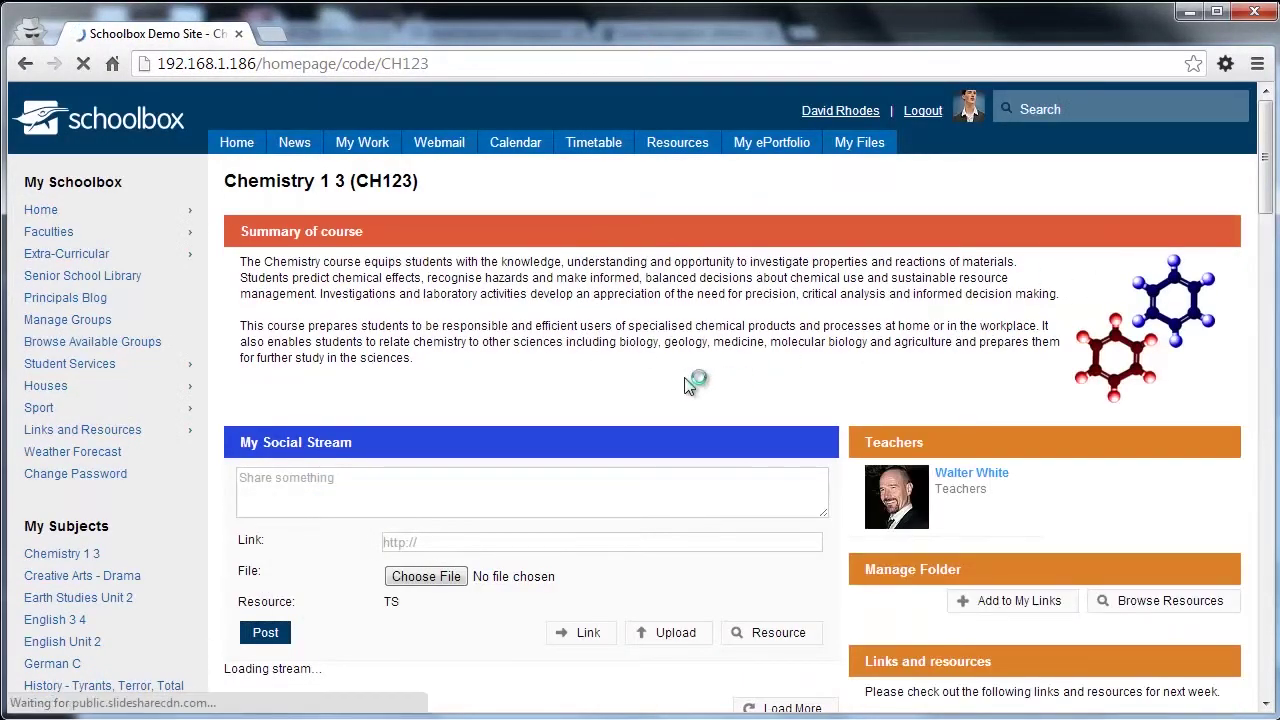
Step: Scroll down to the teacher's news-article post and open its comment box
scroll(645, 386, down, 1)
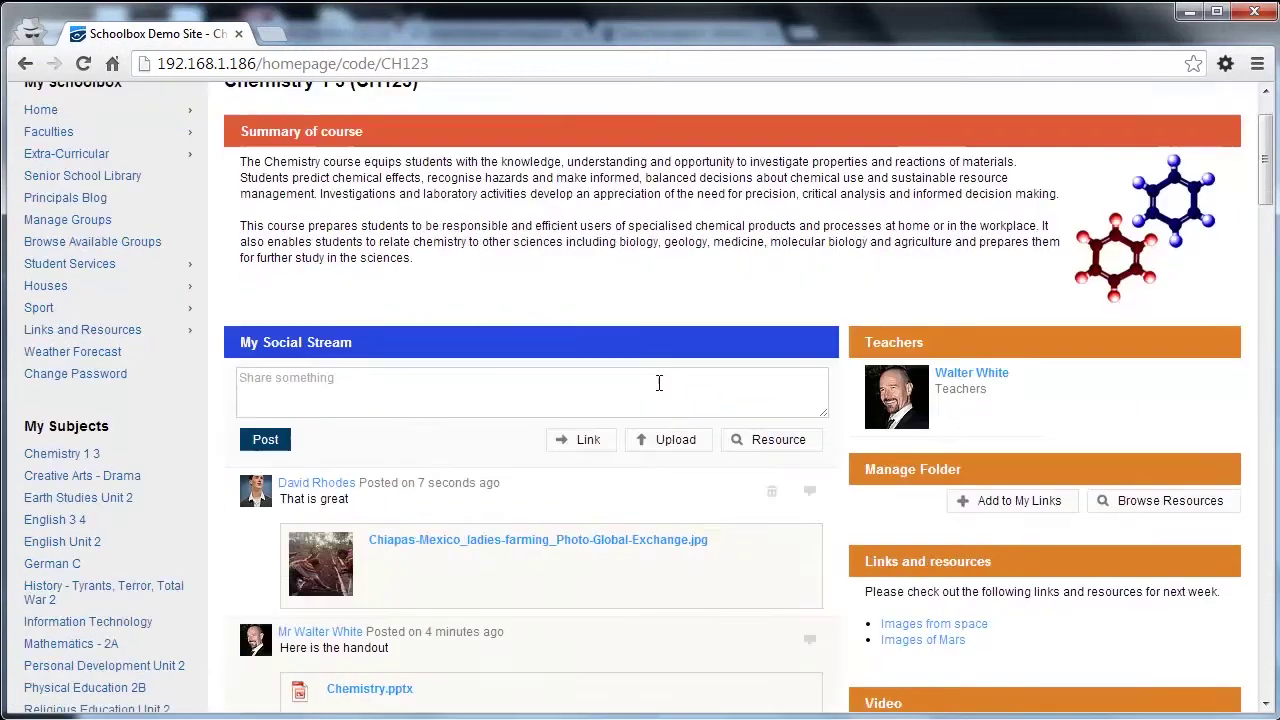
scroll(439, 444, down, 1)
scroll(320, 455, down, 2)
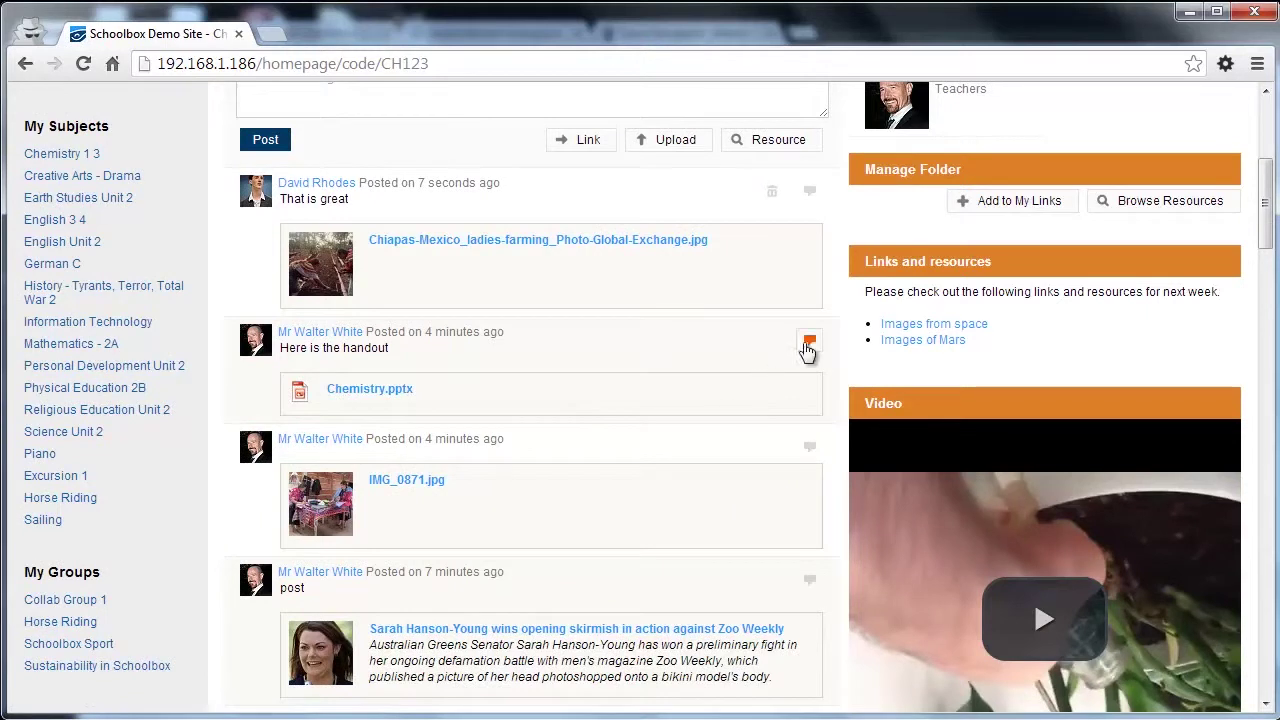
scroll(520, 405, down, 1)
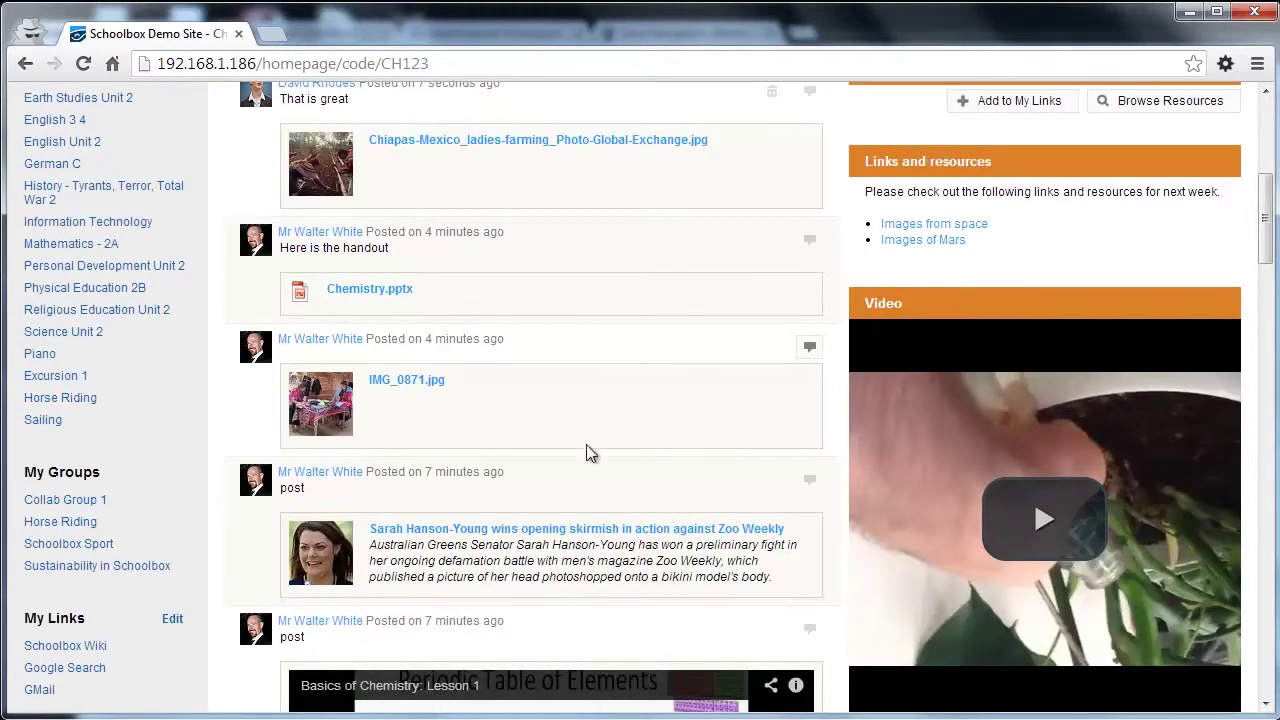
scroll(728, 550, down, 1)
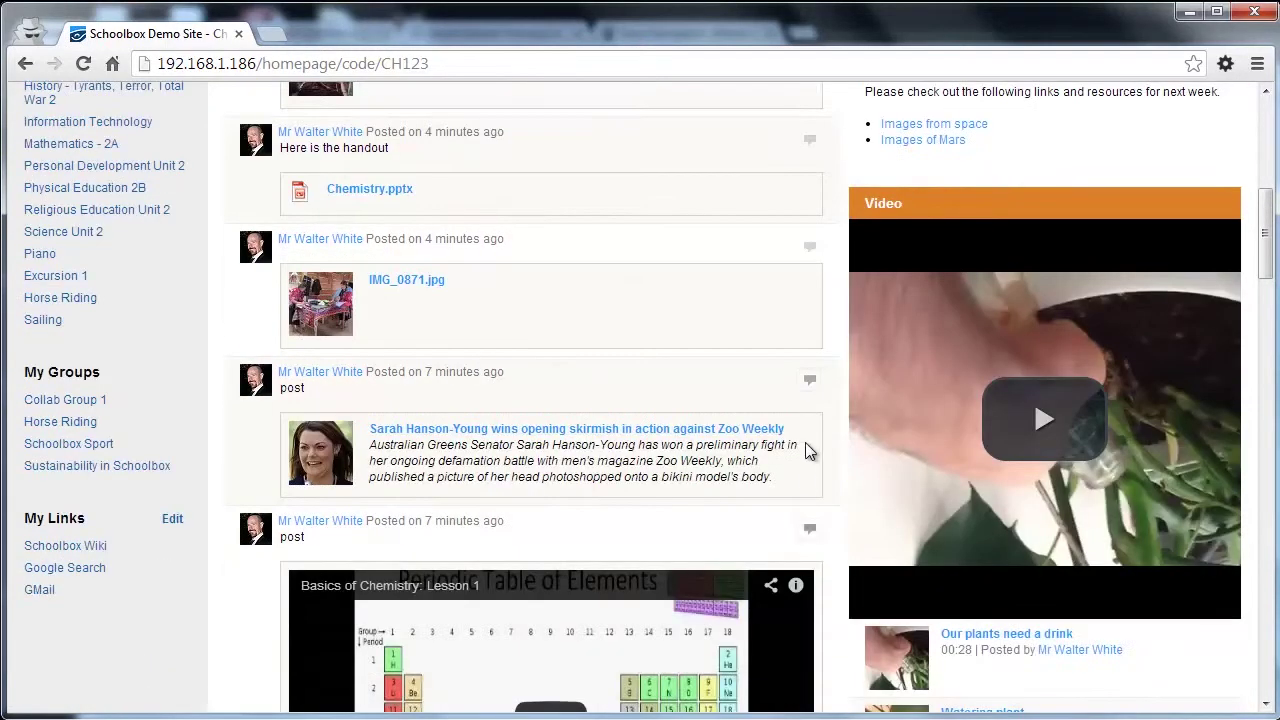
click(809, 381)
Step: Comment 'This is very interesting' on the news-article post, correcting the typo, and post it
click(367, 518)
text(This )
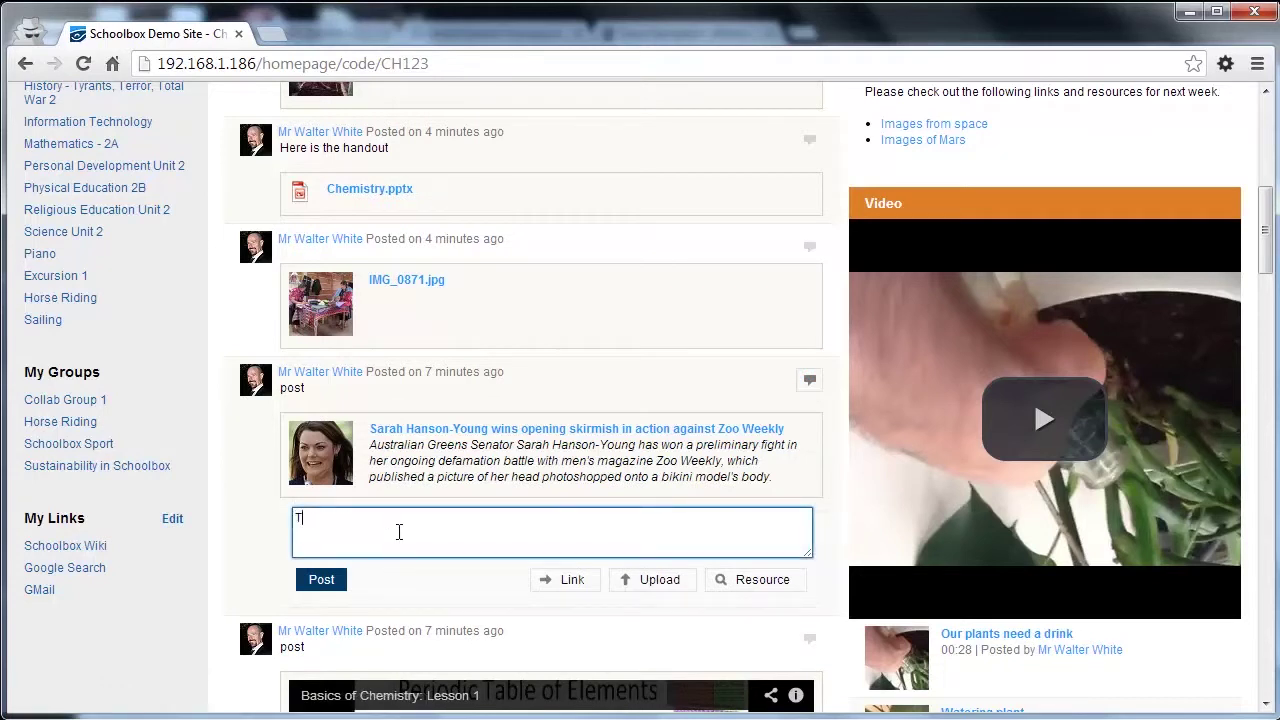
text(is very interested)
key(BackSpace)
key(BackSpace)
key(BackSpace)
text(eting)
click(409, 518)
key(BackSpace)
click(322, 582)
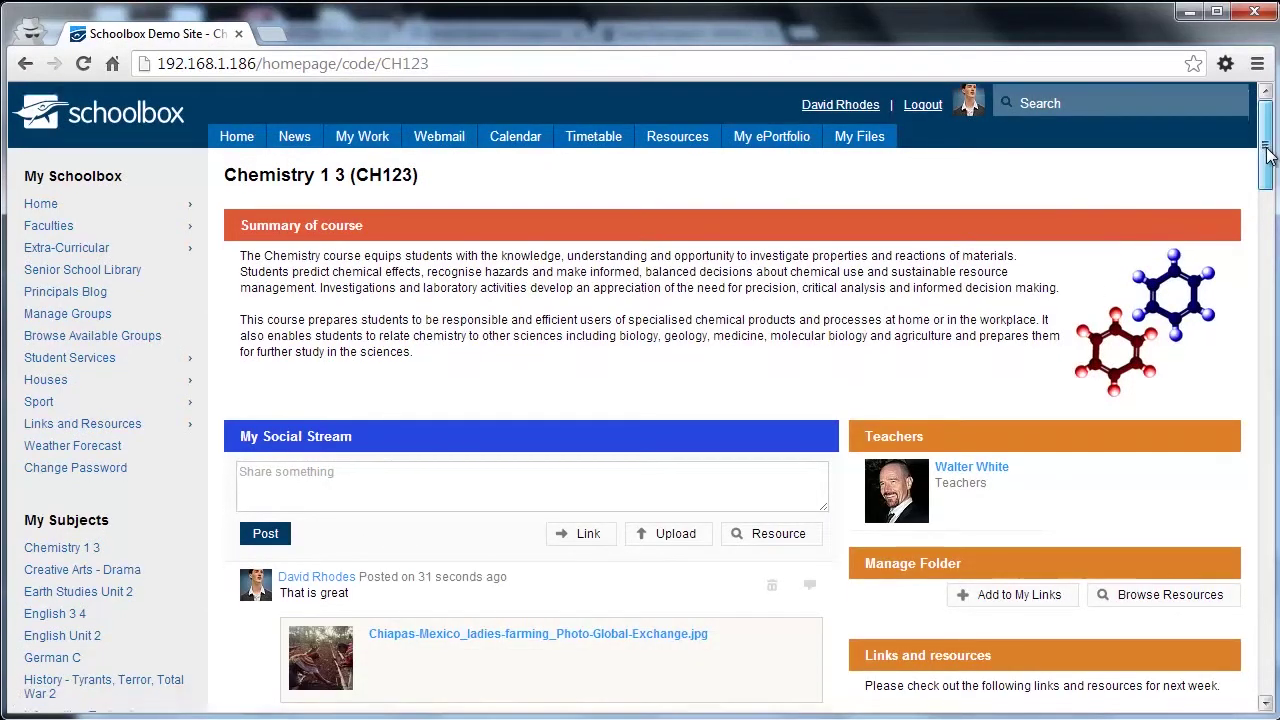
mouse_move(1268, 168)
mouse_down()
mouse_move(1272, 232)
mouse_move(1270, 160)
mouse_up()
Step: Switch back to the teacher's window and open the My Social Stream settings
click(100, 660)
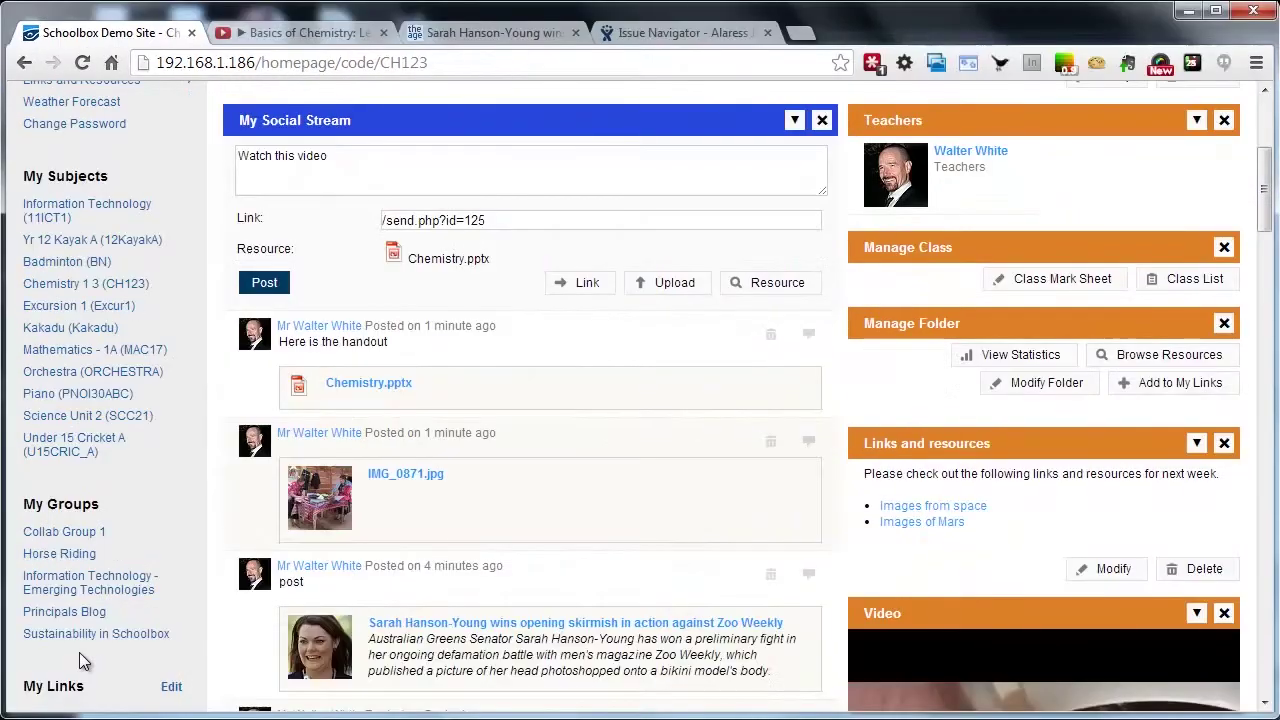
click(794, 120)
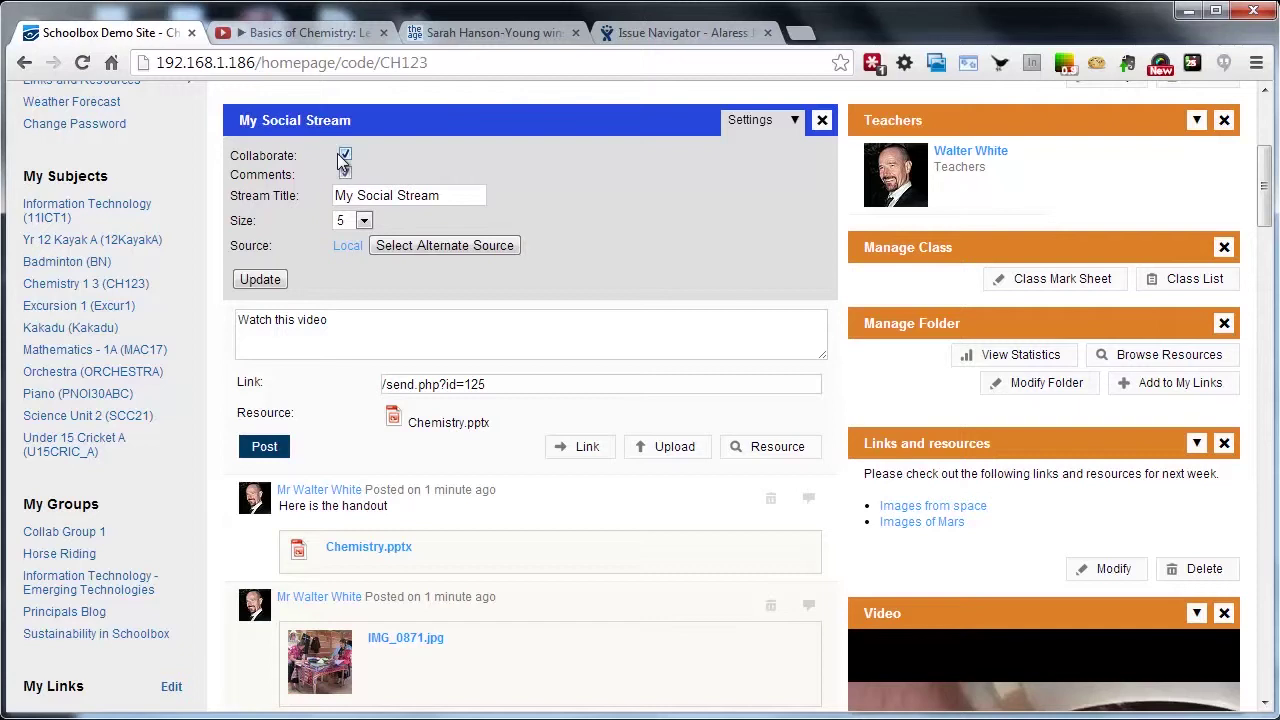
triple_click(274, 322)
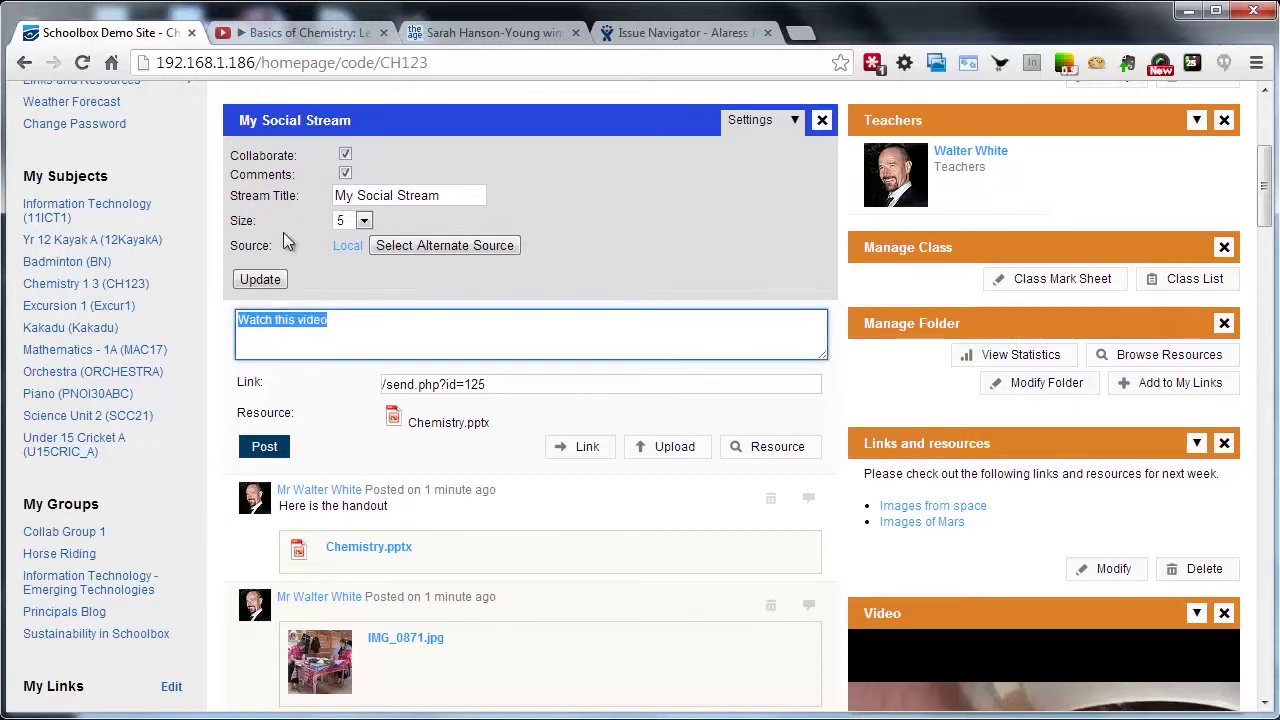
click(344, 156)
click(344, 156)
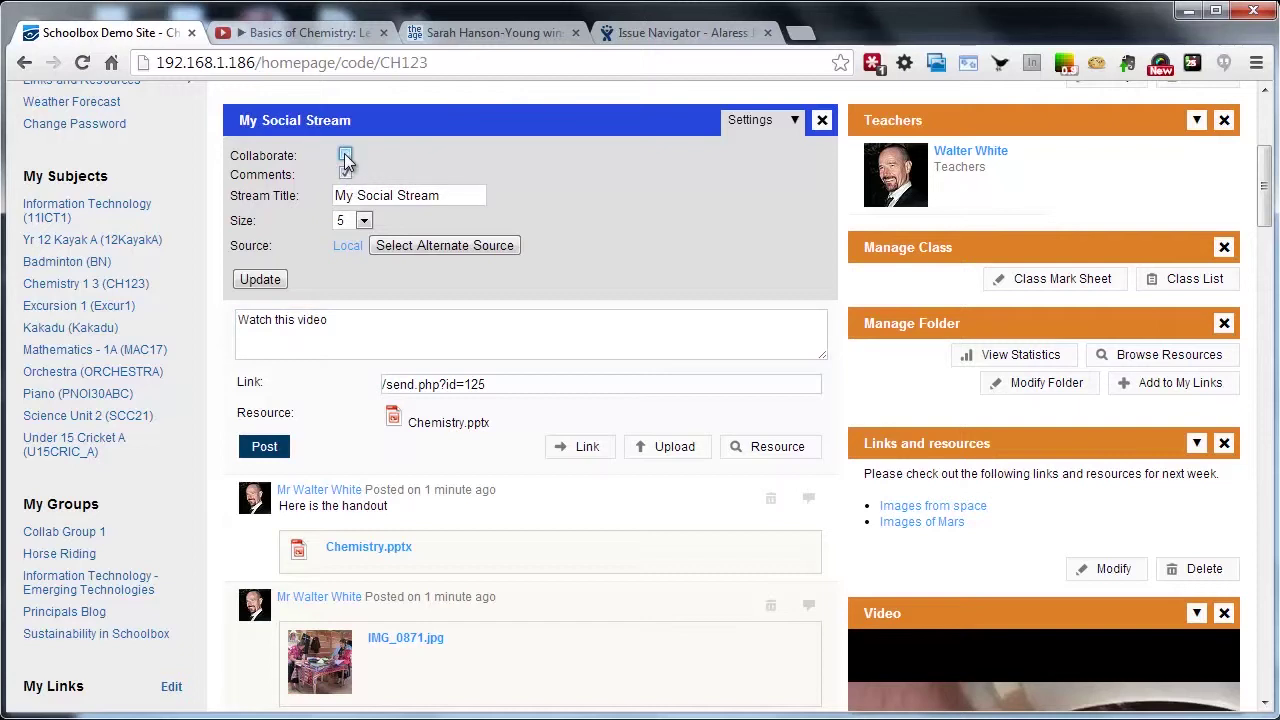
click(345, 157)
click(345, 174)
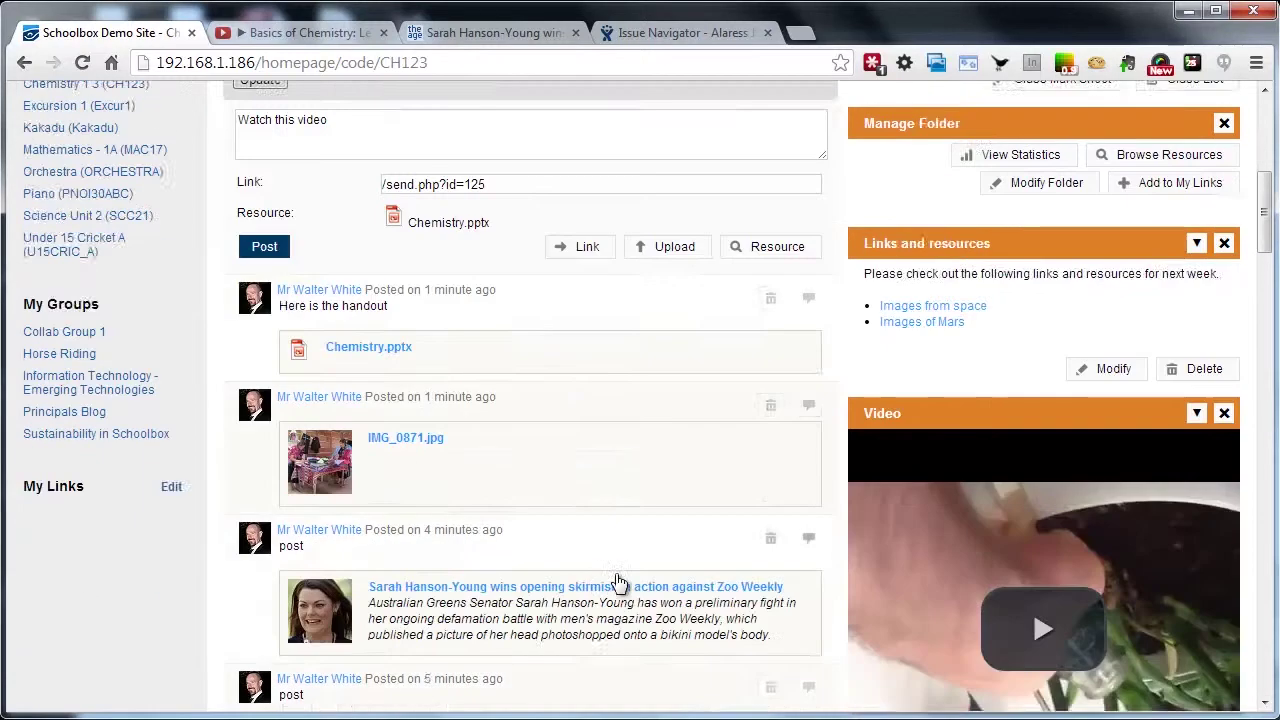
scroll(481, 632, down, 10)
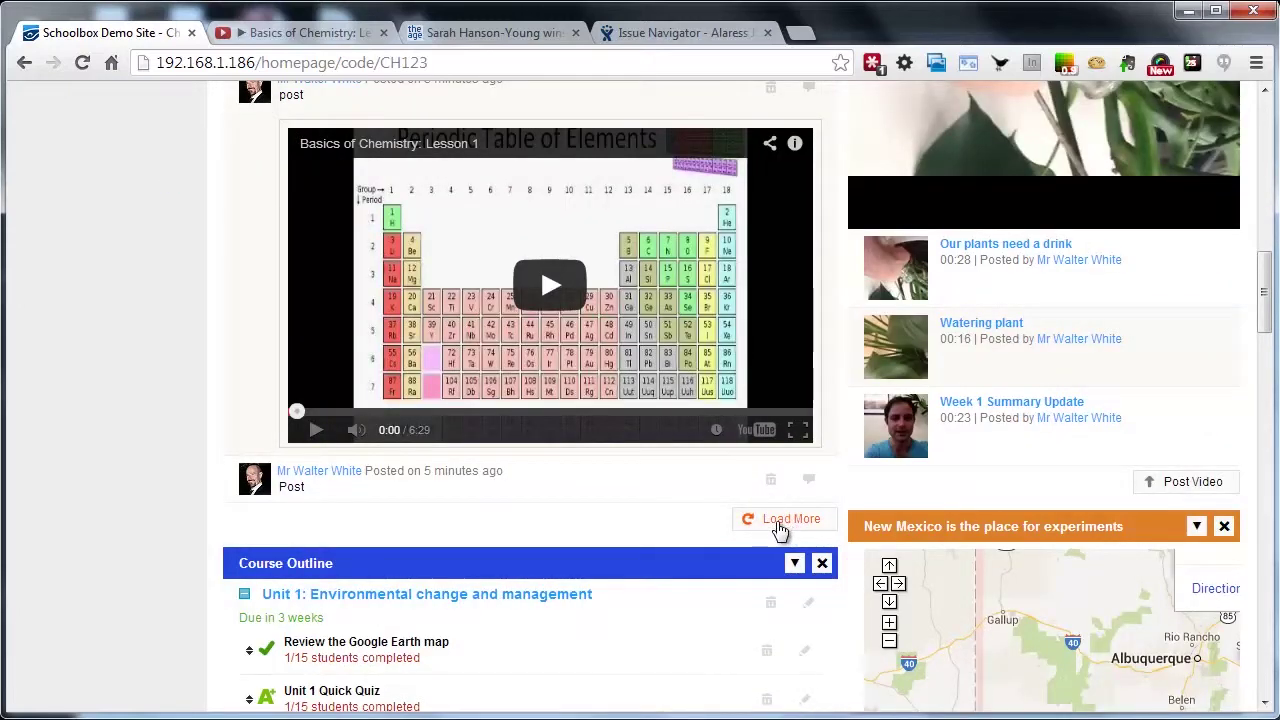
scroll(769, 521, up, 10)
scroll(755, 517, up, 2)
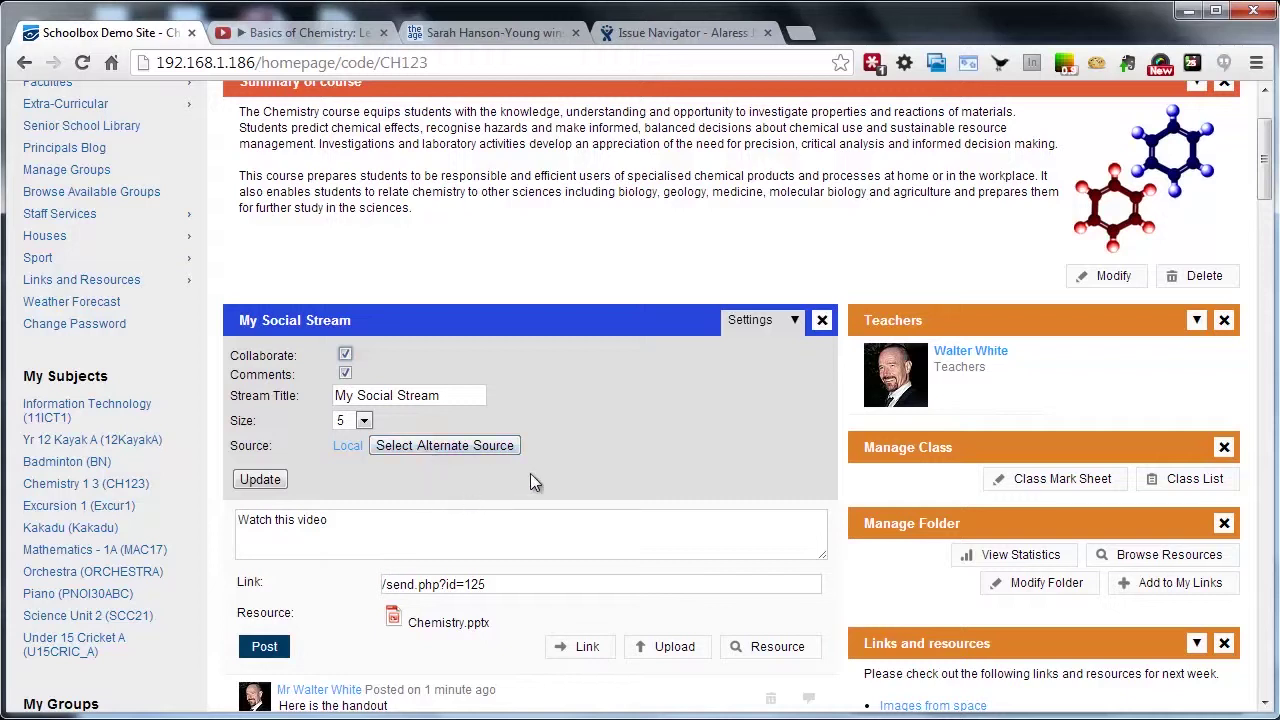
Step: Collapse the My Social Stream settings panel, leaving the Chemistry 1 3 post form and posts visible
click(793, 320)
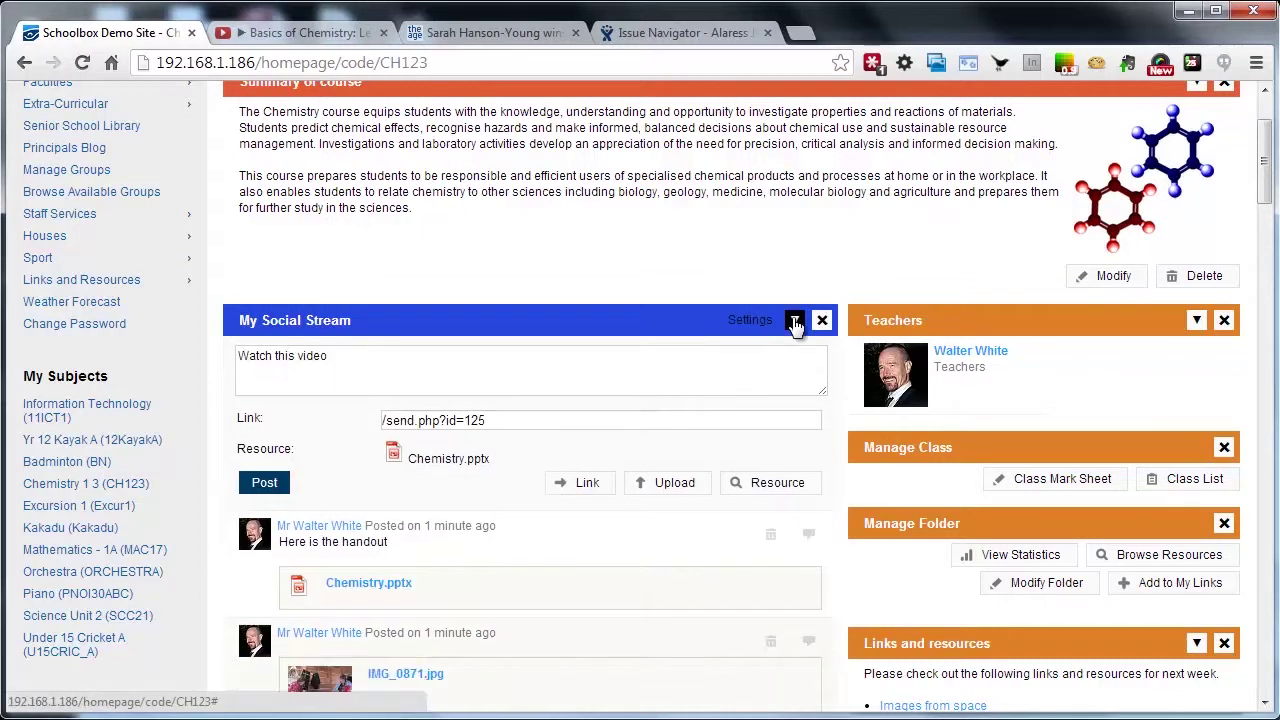
drag(1265, 163, 1268, 190)
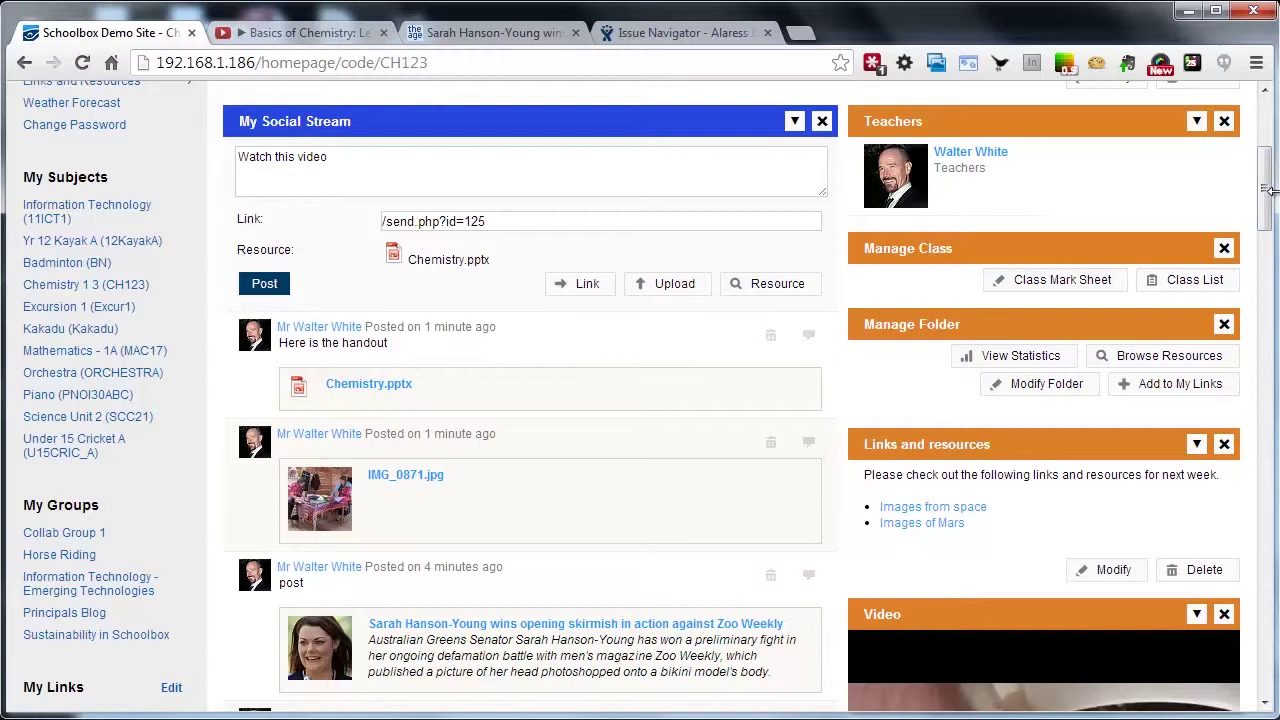
drag(1268, 190, 1274, 180)
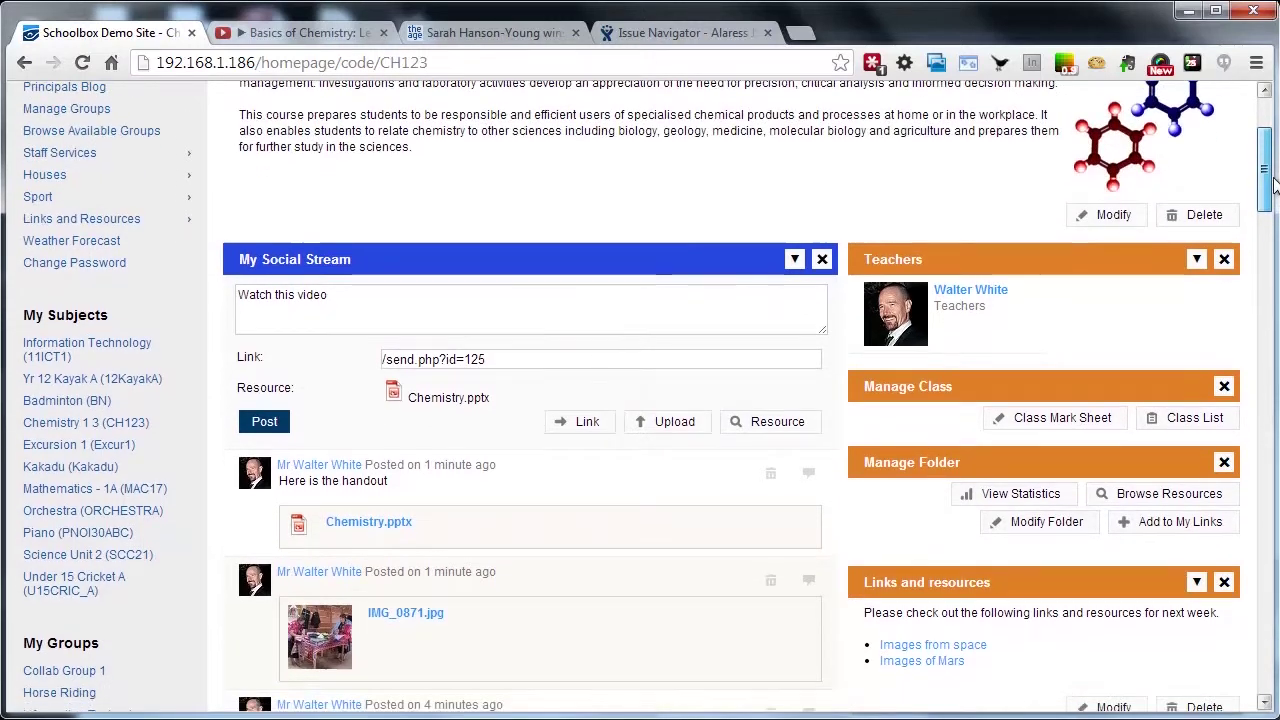